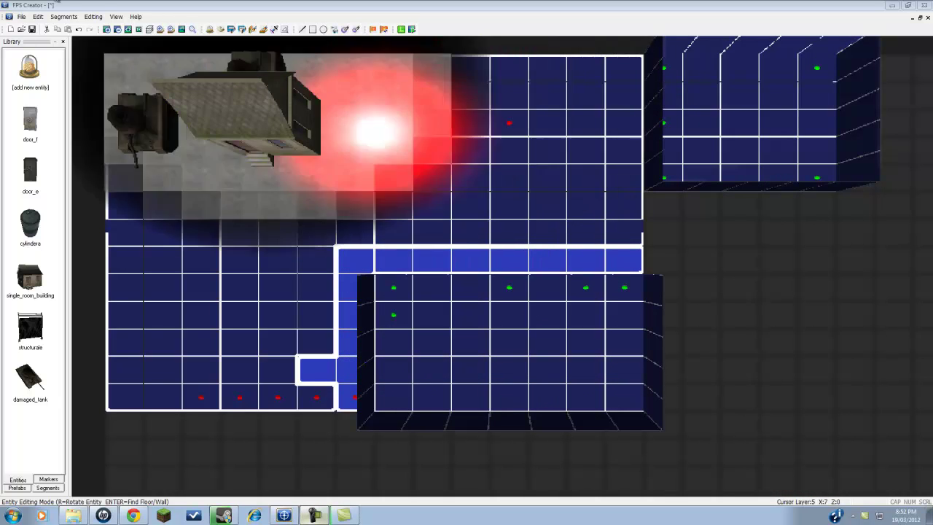
# Place another damaged_tank in the open yard on the far side of the single-room building from the existing tank
pyautogui.scroll(-4, 265, 212)
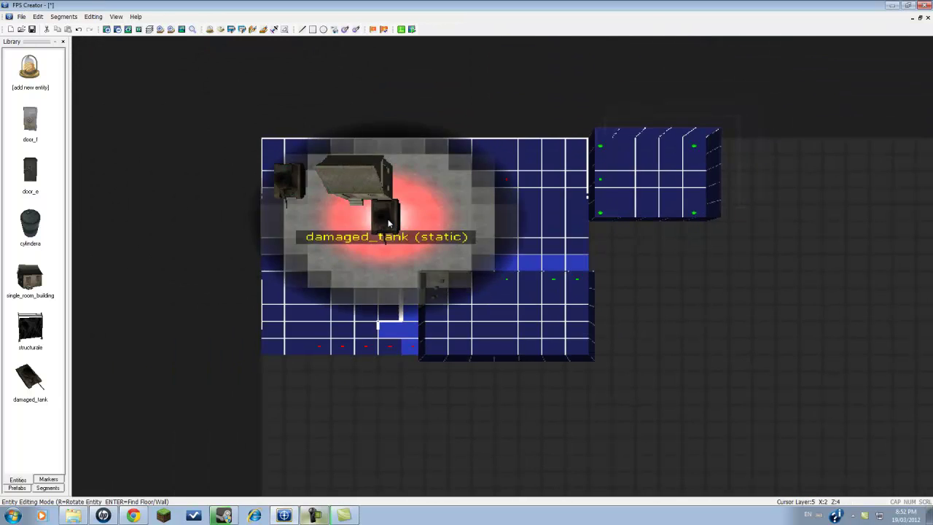
pyautogui.press('Left')
pyautogui.press('Right')
pyautogui.press('Up')
pyautogui.scroll(4, 515, 230)
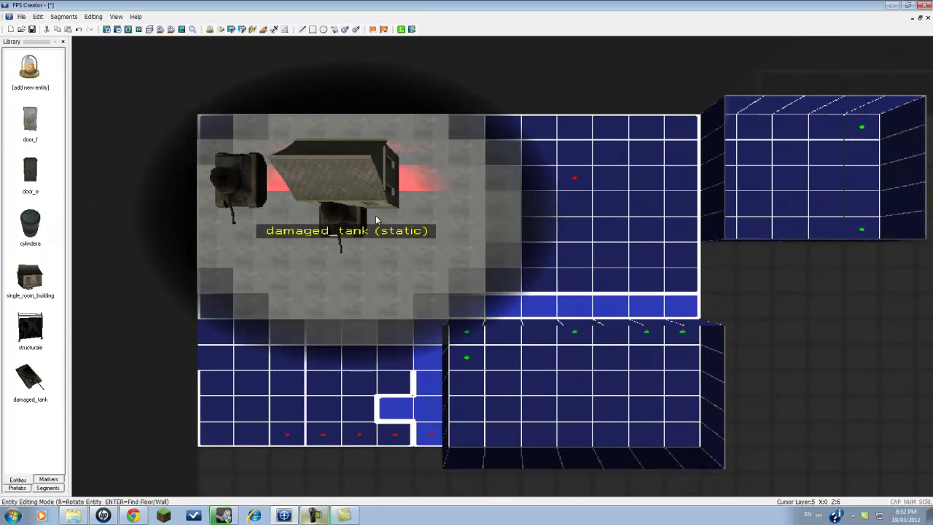
pyautogui.click(612, 189)
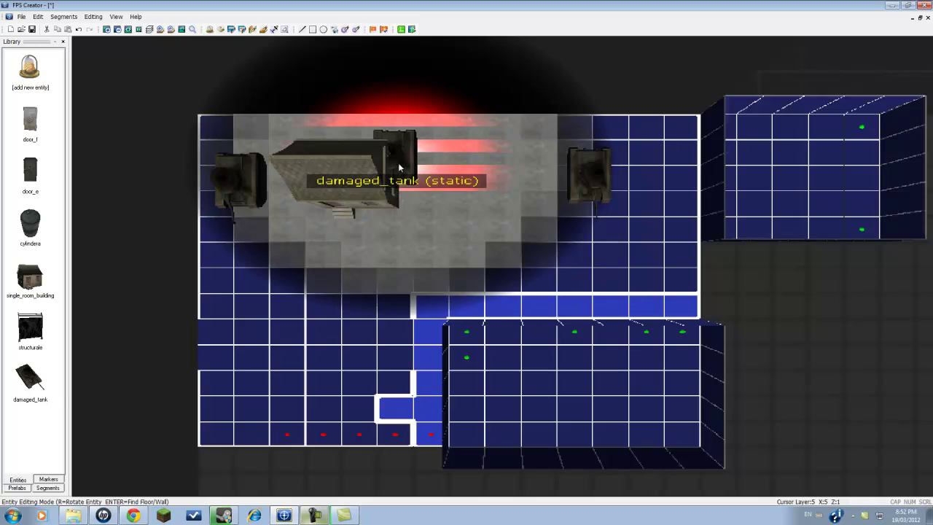
pyautogui.scroll(-3, 415, 158)
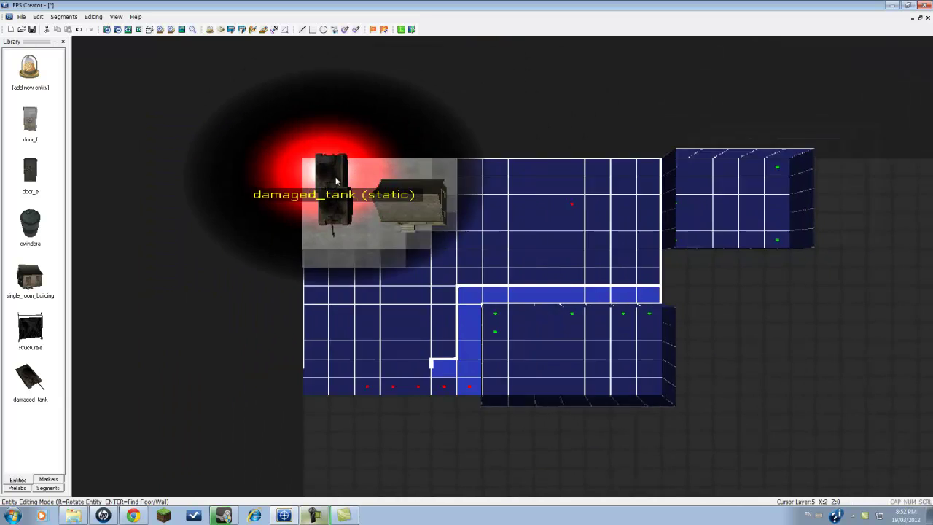
pyautogui.scroll(4, 336, 180)
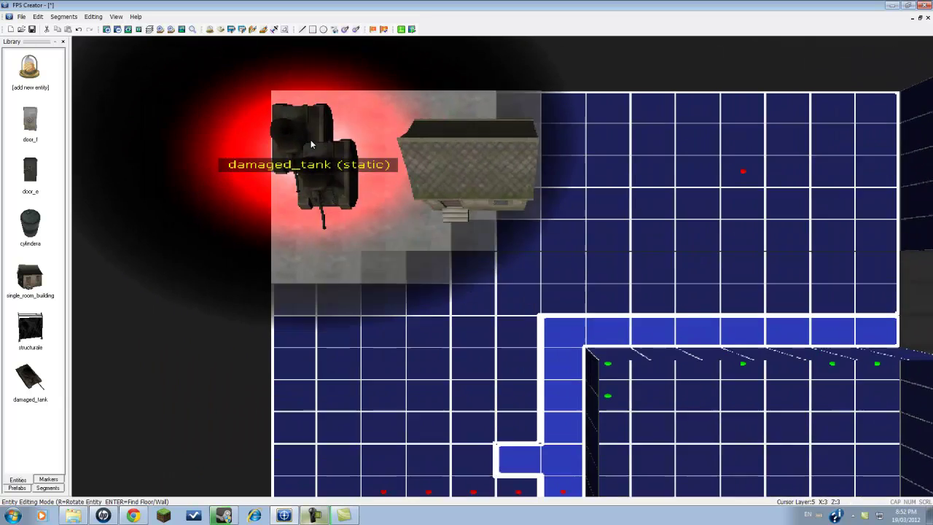
pyautogui.press('Up')
pyautogui.press('Left')
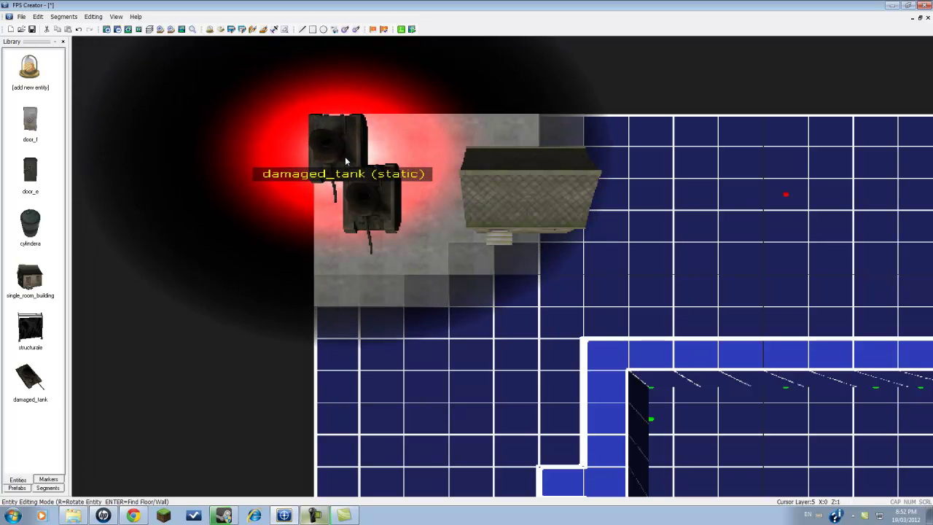
pyautogui.scroll(-3, 692, 155)
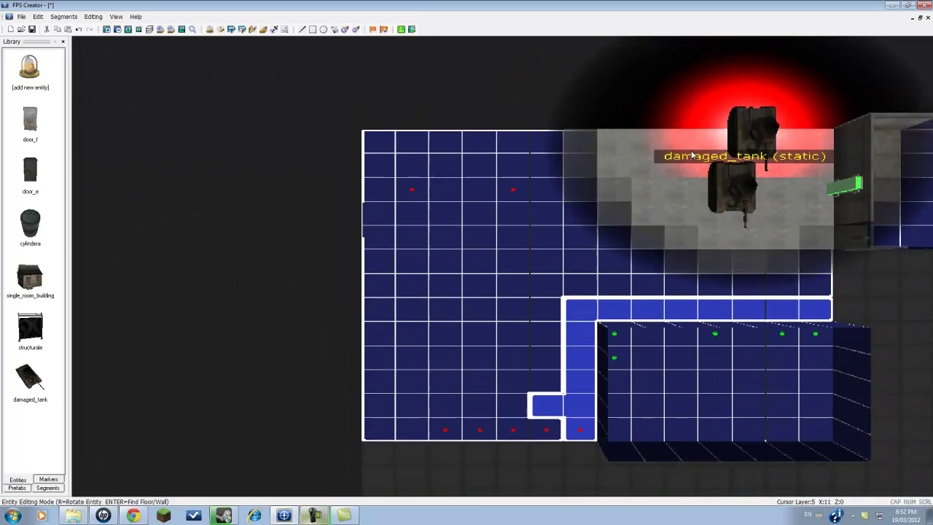
pyautogui.scroll(-1, 693, 154)
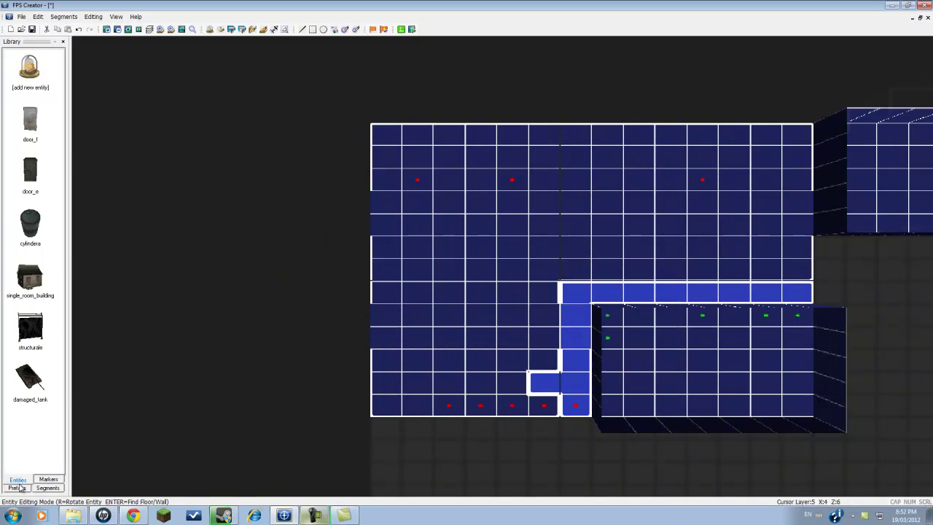
# Add the Wehrmacht (Machine Gun) character from the ww2 character category to the level's entity library
pyautogui.click(28, 79)
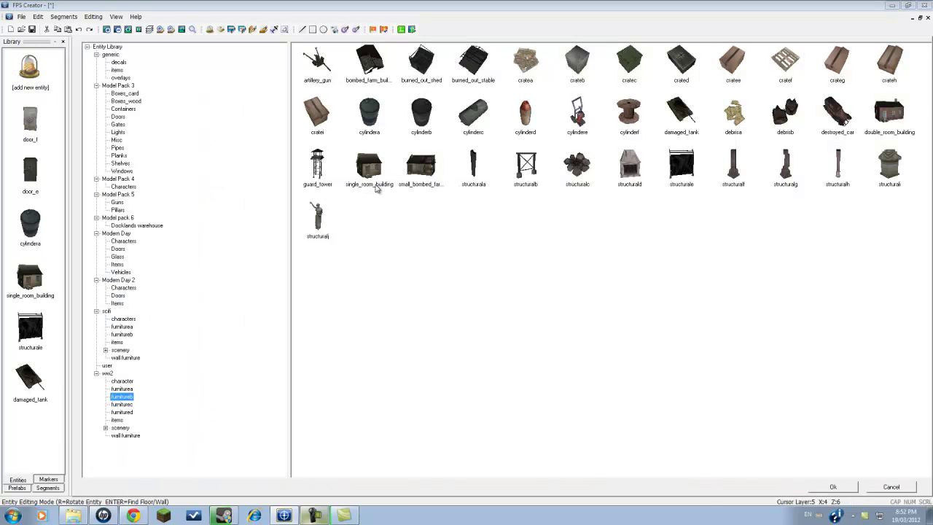
pyautogui.click(129, 180)
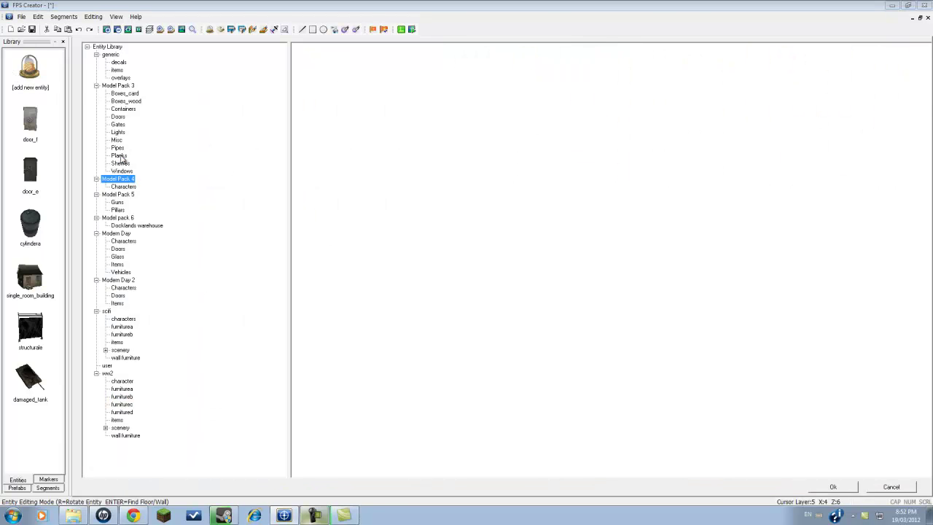
pyautogui.click(119, 155)
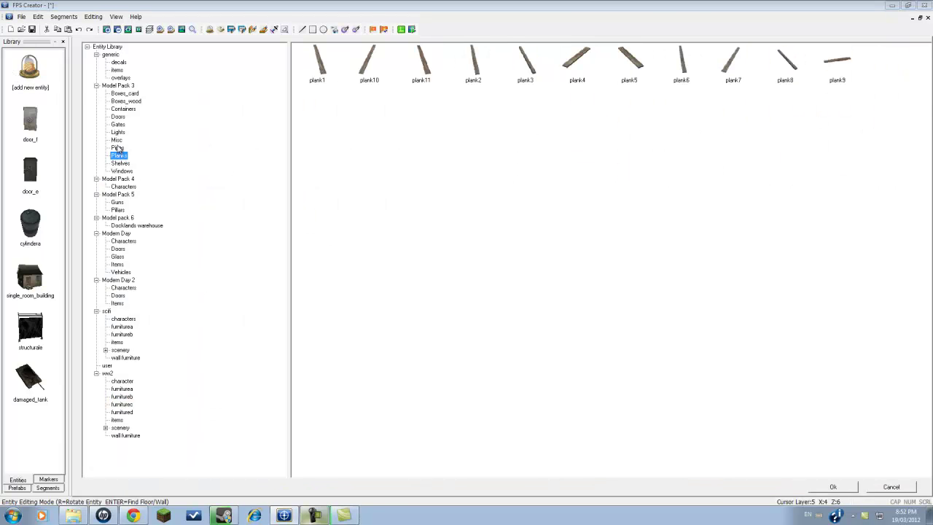
pyautogui.click(118, 381)
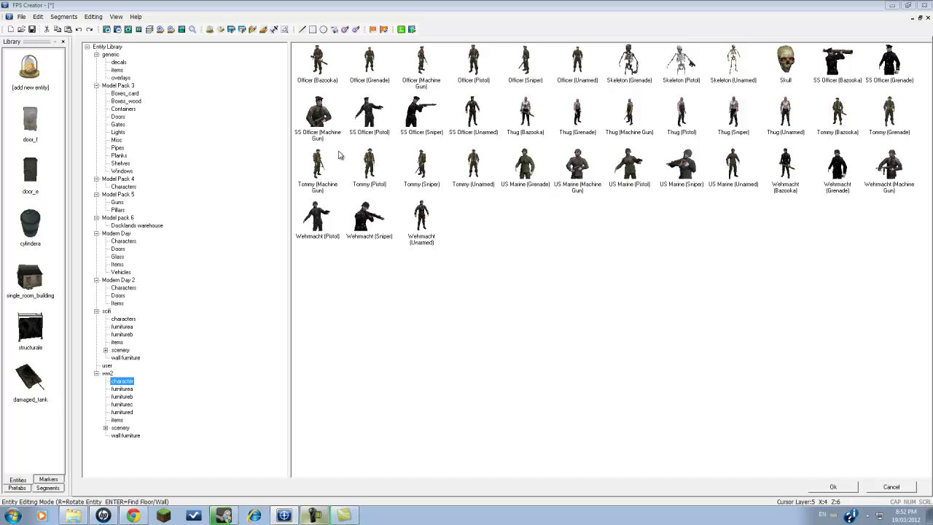
pyautogui.click(324, 69)
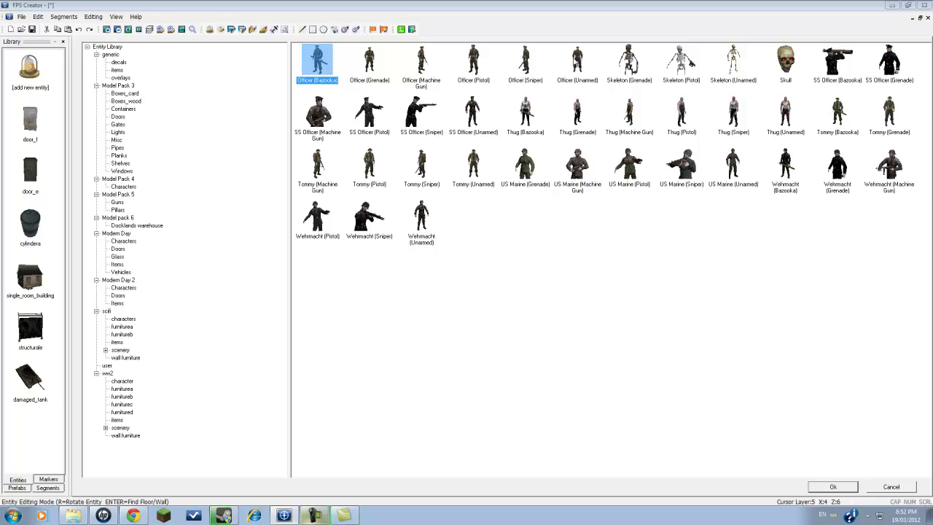
pyautogui.click(574, 64)
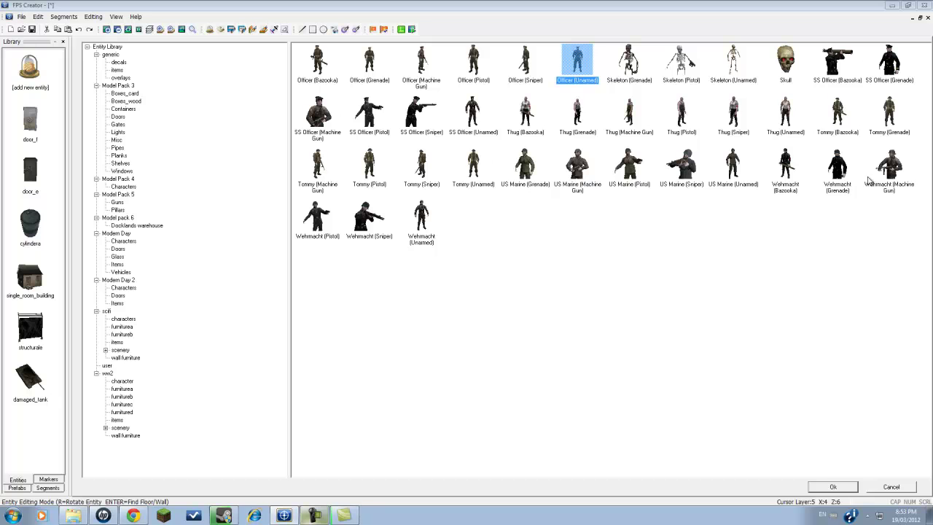
pyautogui.doubleClick(892, 169)
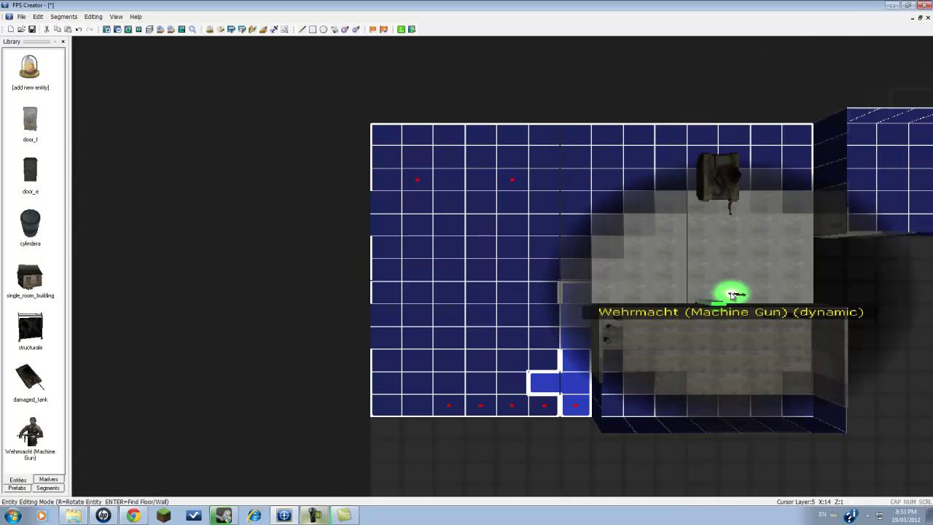
# Place six Wehrmacht (Machine Gun) soldiers in a row along the large room's wall opposite the door
pyautogui.press('Right')
pyautogui.press('Up')
pyautogui.press('+')
pyautogui.scroll(5, 466, 319)
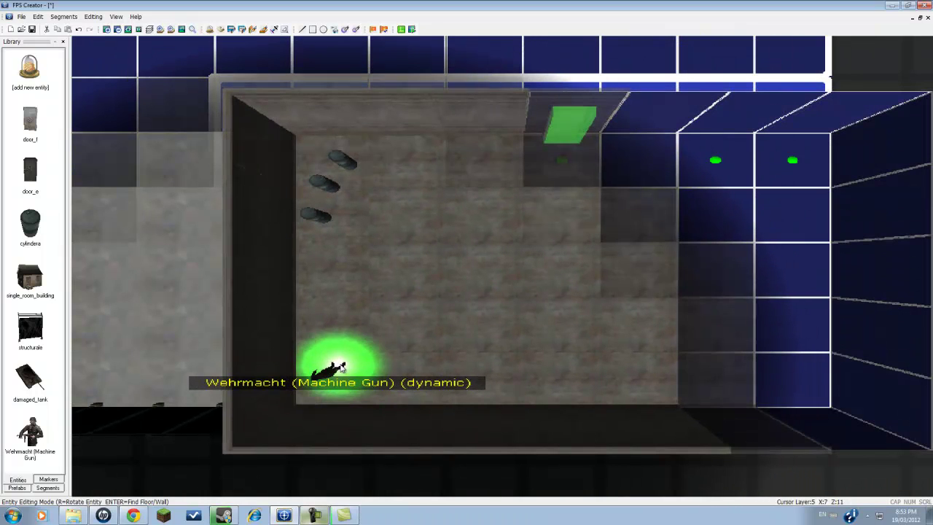
pyautogui.click(353, 392)
pyautogui.click(412, 367)
pyautogui.press('Right')
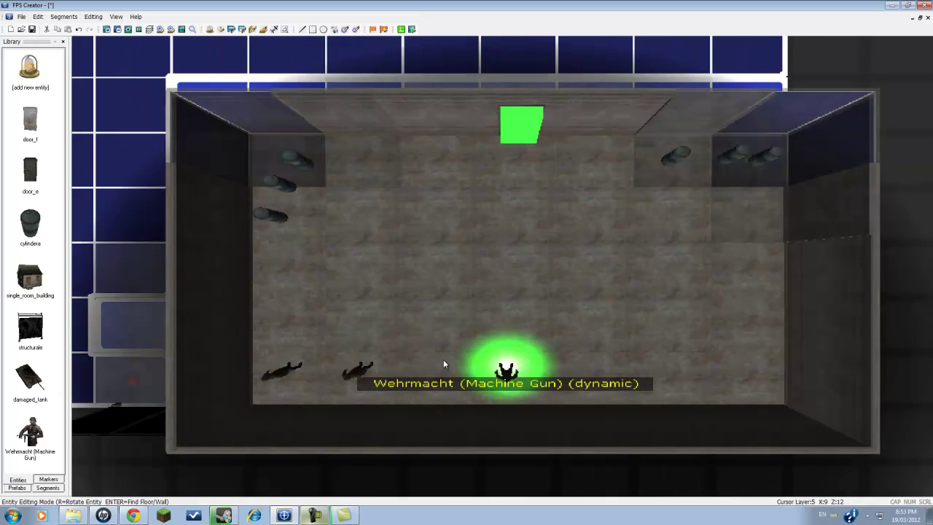
pyautogui.click(430, 365)
pyautogui.press('Right')
pyautogui.click(479, 368)
pyautogui.press('Right')
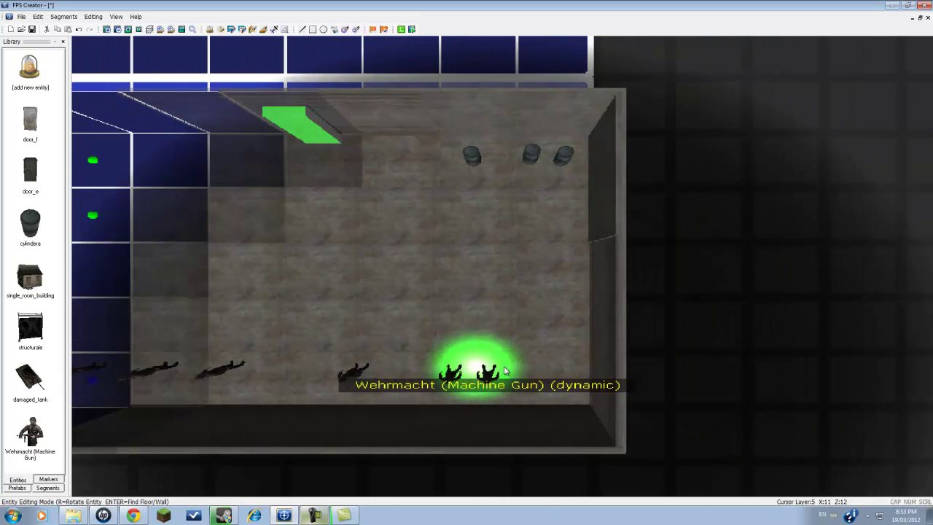
pyautogui.click(461, 372)
pyautogui.click(537, 372)
# Place a second row of five Wehrmacht (Machine Gun) soldiers across the middle of the large room
pyautogui.click(537, 282)
pyautogui.click(451, 284)
pyautogui.press('Left')
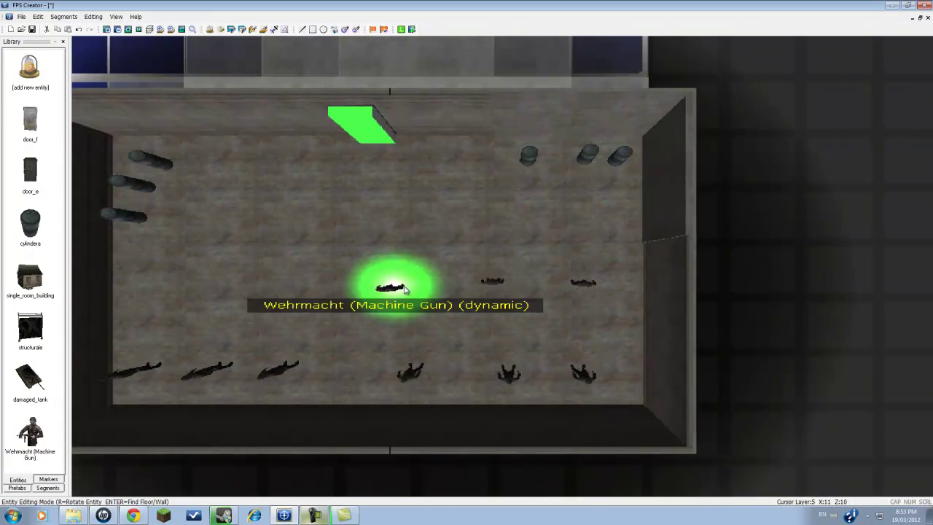
pyautogui.click(417, 285)
pyautogui.press('Left')
pyautogui.click(415, 286)
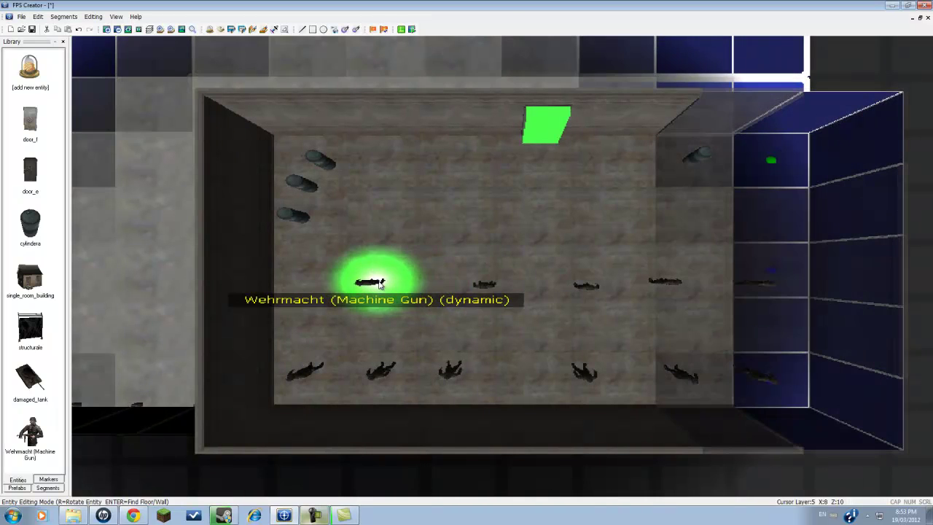
pyautogui.click(371, 283)
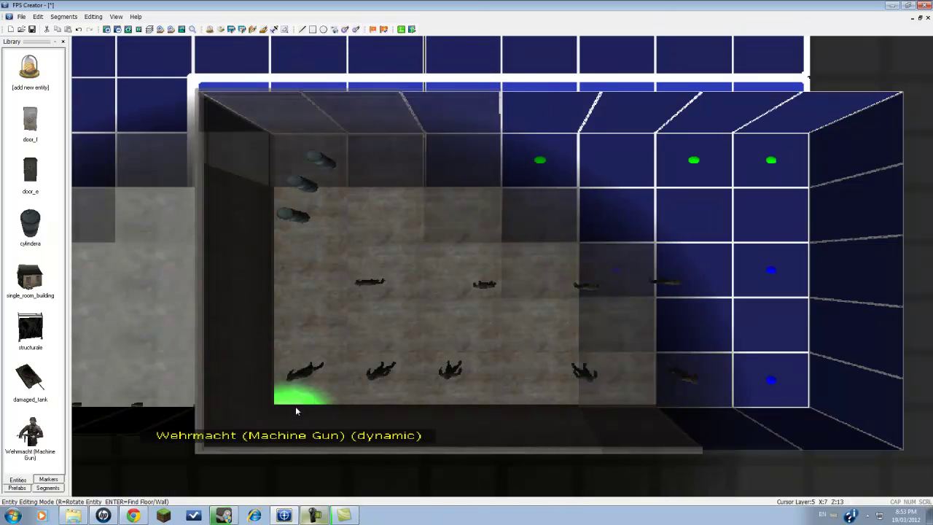
# Open the properties of the leftmost soldier in the back row and set Has Weapon to the ww2 tommy gun
pyautogui.rightClick(303, 377)
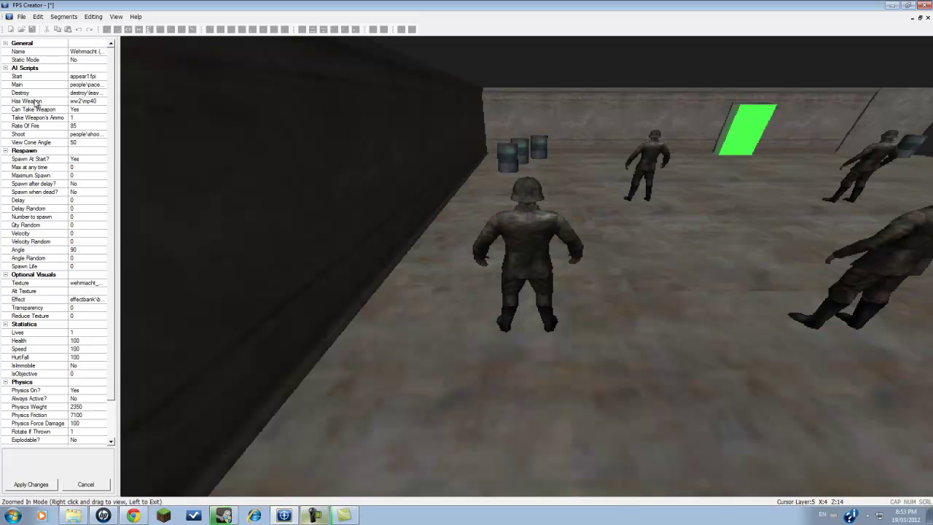
pyautogui.click(95, 102)
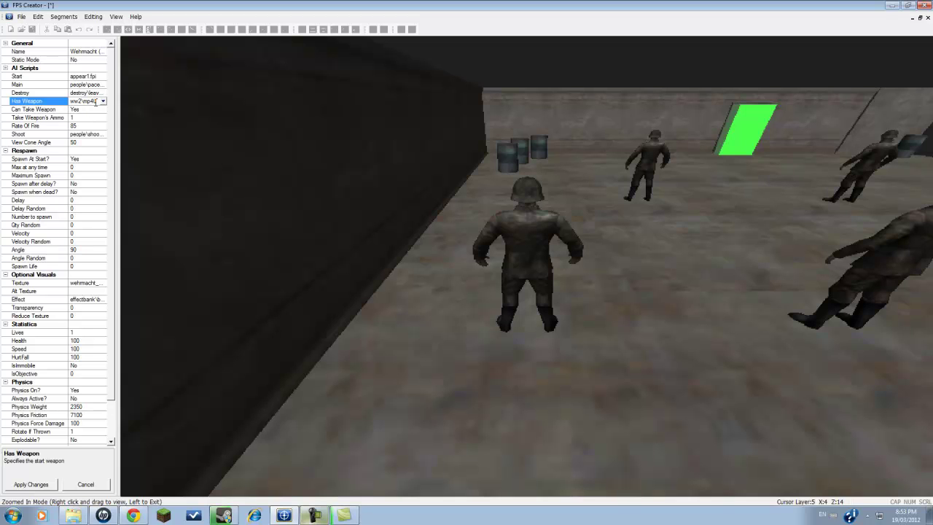
pyautogui.click(103, 102)
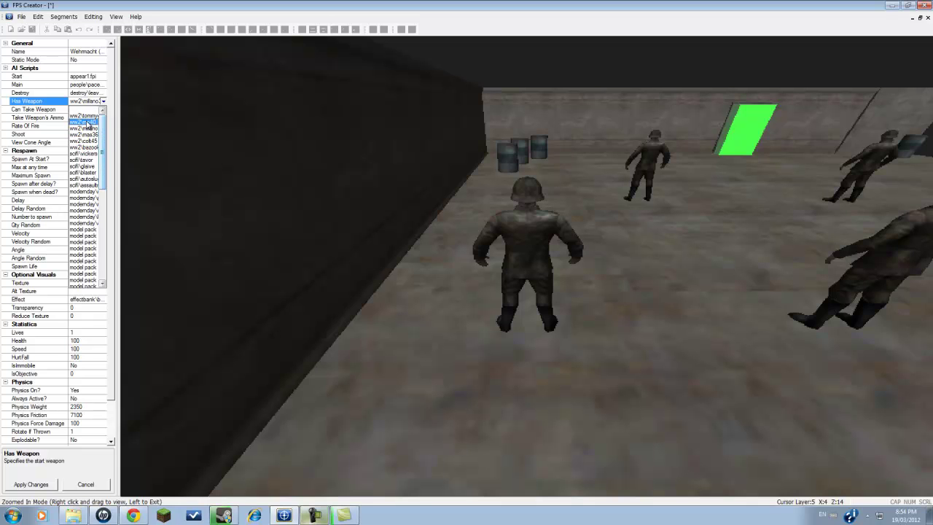
pyautogui.click(95, 109)
pyautogui.click(103, 103)
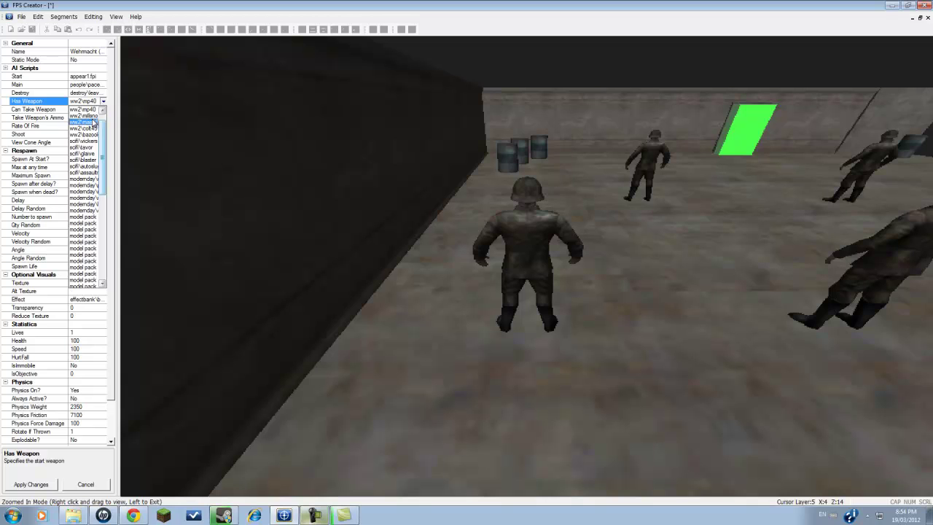
pyautogui.click(91, 117)
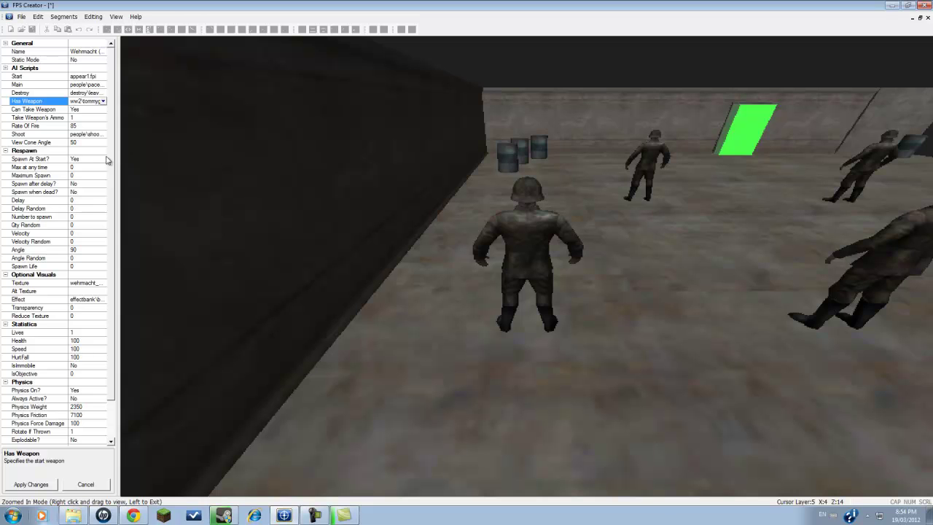
# Review the soldier's properties, keep Static Mode set to No, and apply the changes
pyautogui.scroll(-2, 84, 208)
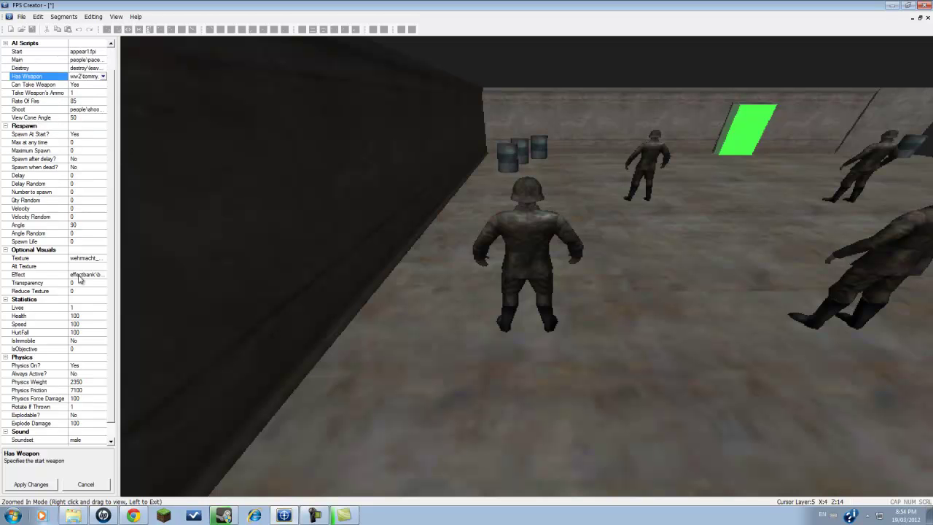
pyautogui.scroll(2, 91, 419)
pyautogui.scroll(-2, 86, 415)
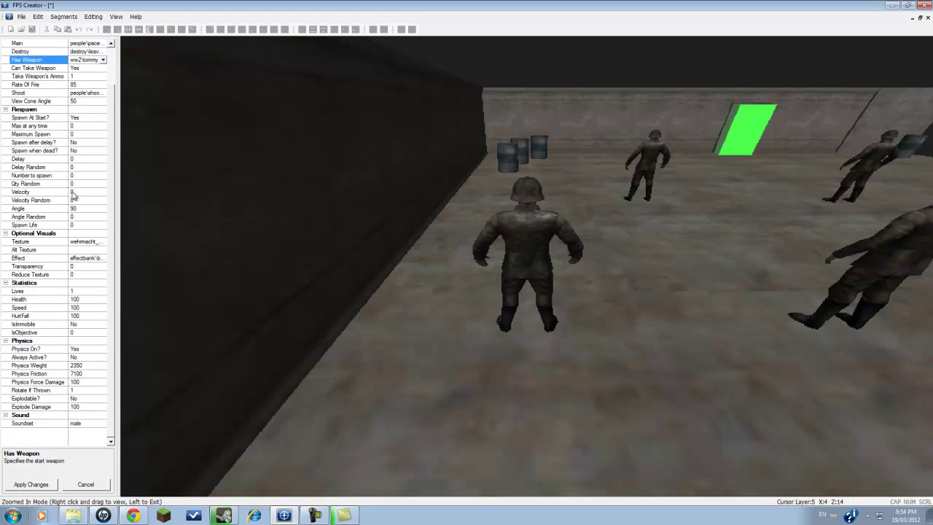
pyautogui.scroll(2, 72, 199)
pyautogui.scroll(-2, 73, 198)
pyautogui.scroll(2, 76, 428)
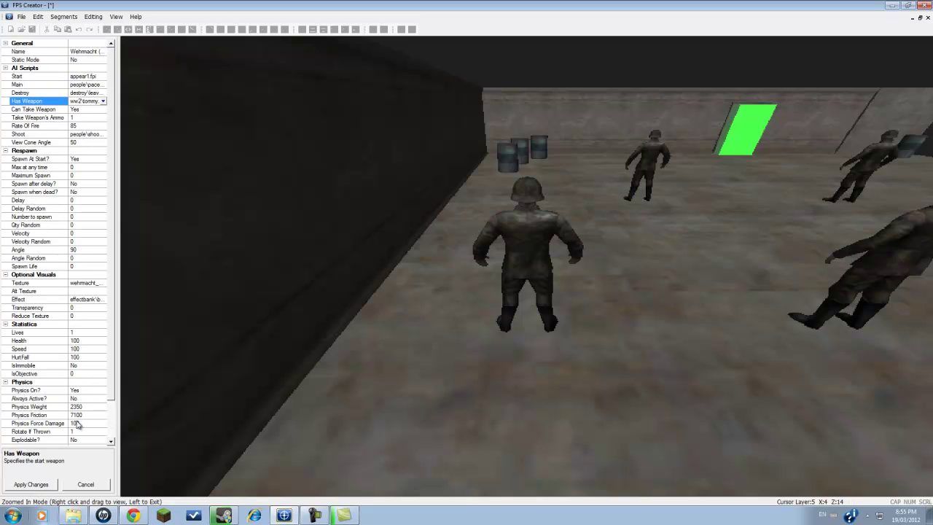
pyautogui.click(81, 60)
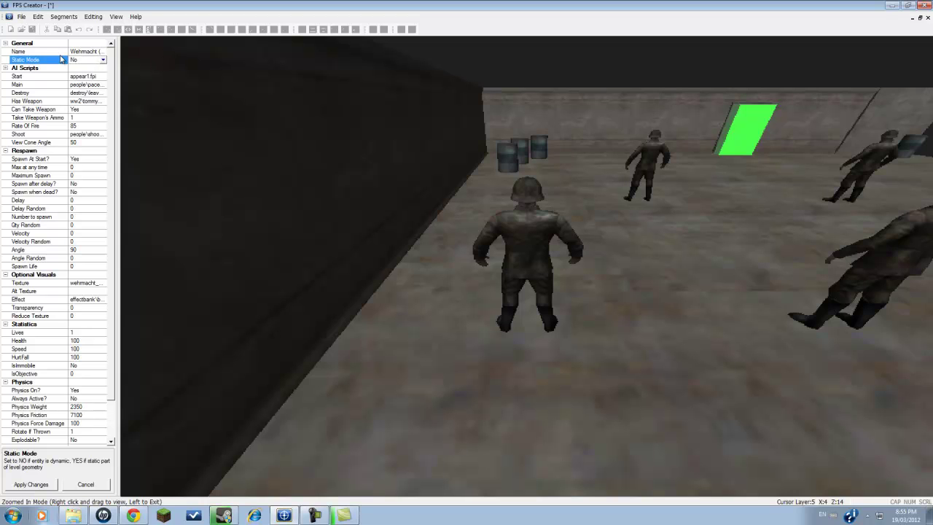
pyautogui.click(103, 62)
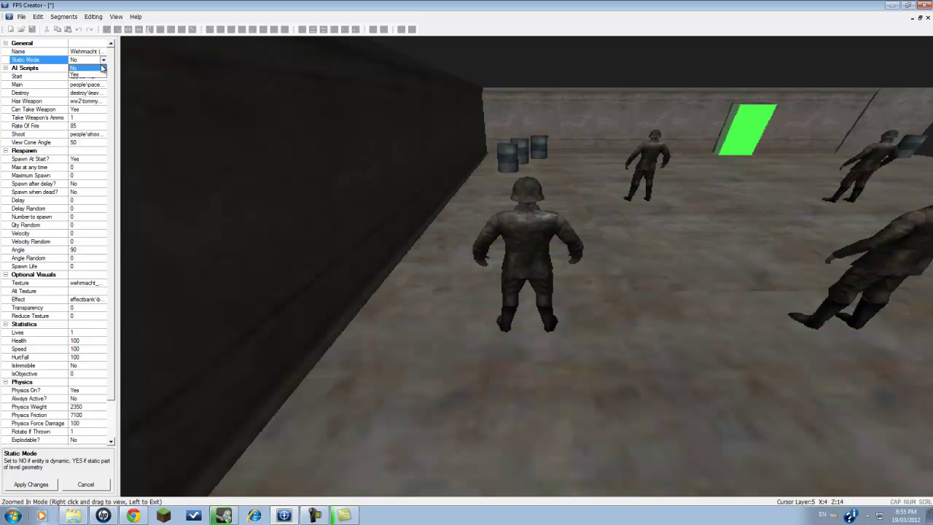
pyautogui.click(101, 68)
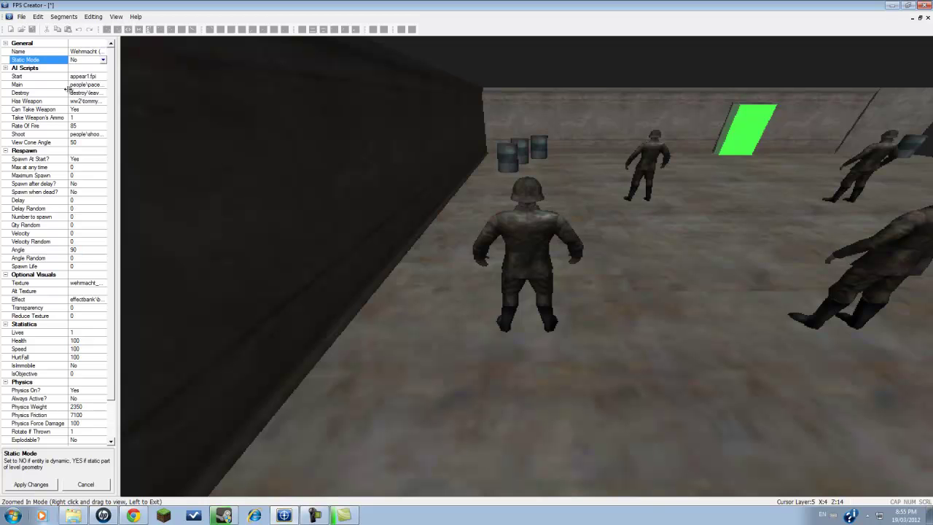
pyautogui.click(25, 487)
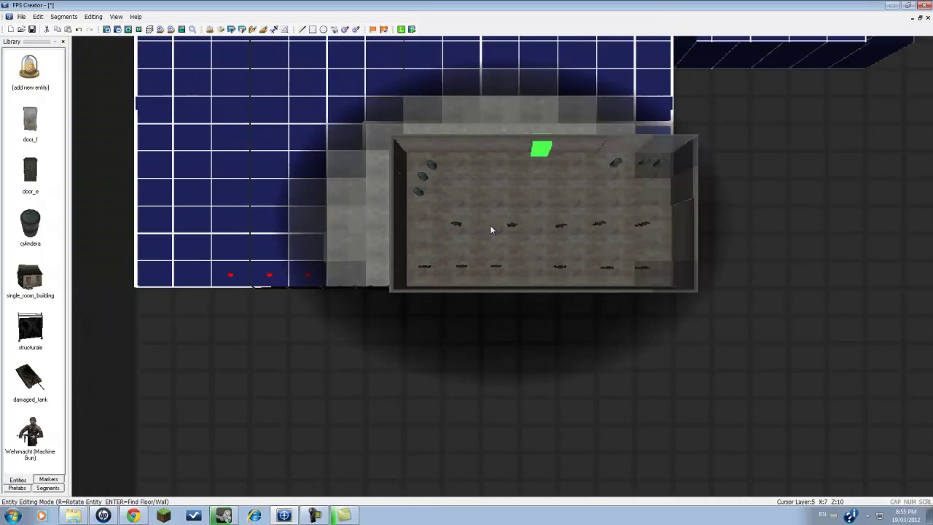
# Place four Wehrmacht (Machine Gun) soldiers in a column on the door side of the smaller room
pyautogui.press('Right')
pyautogui.press('Up')
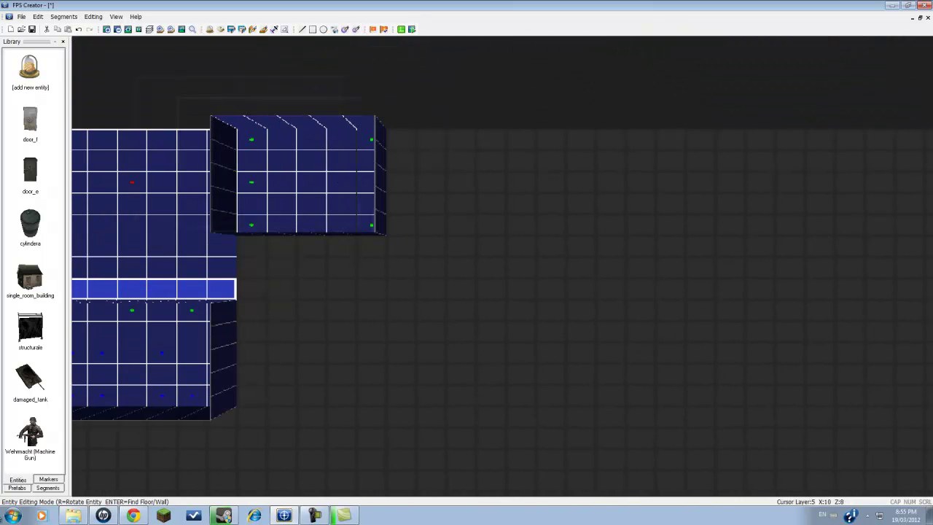
pyautogui.click(28, 434)
pyautogui.press('Up')
pyautogui.press('+')
pyautogui.press('Left')
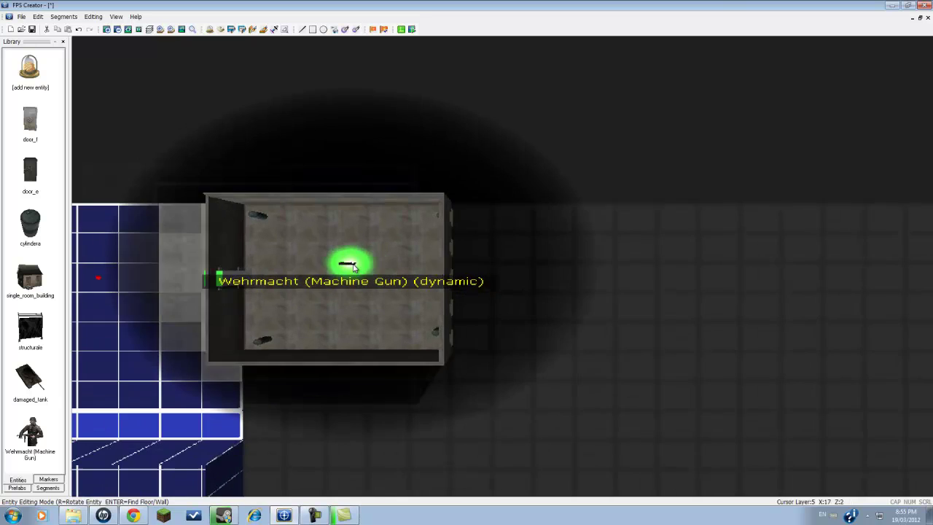
pyautogui.scroll(2, 353, 268)
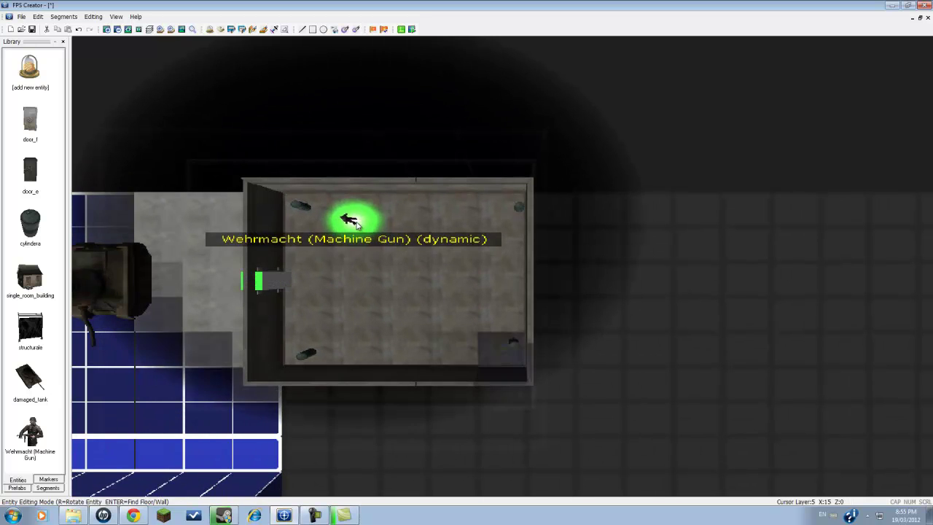
pyautogui.click(356, 222)
pyautogui.click(357, 250)
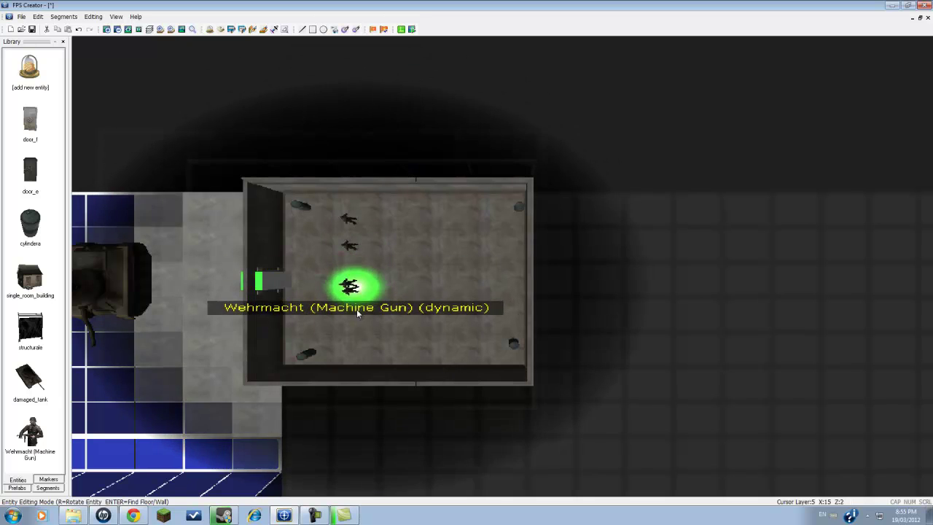
pyautogui.click(355, 286)
pyautogui.click(352, 329)
# Place a second column of four Wehrmacht (Machine Gun) soldiers behind the first one in the smaller room
pyautogui.click(408, 221)
pyautogui.click(412, 258)
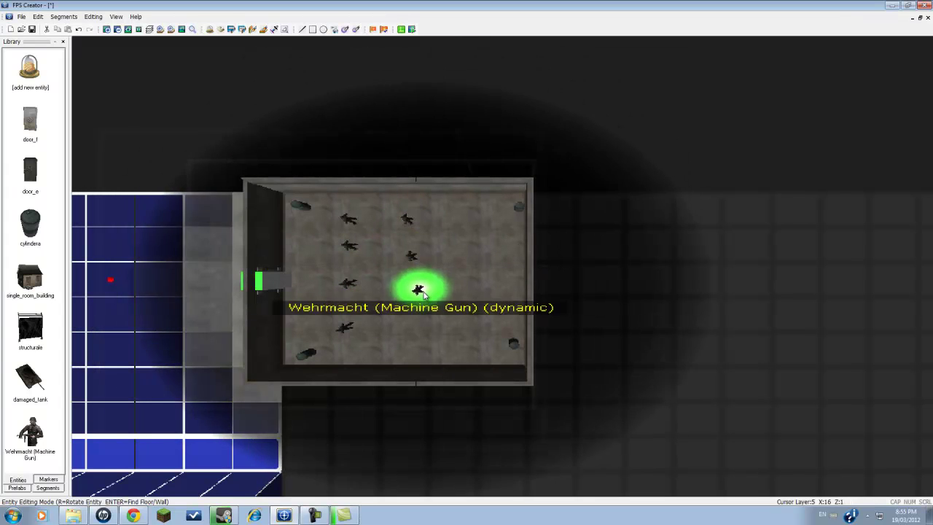
pyautogui.click(420, 297)
pyautogui.click(422, 336)
pyautogui.press('Left')
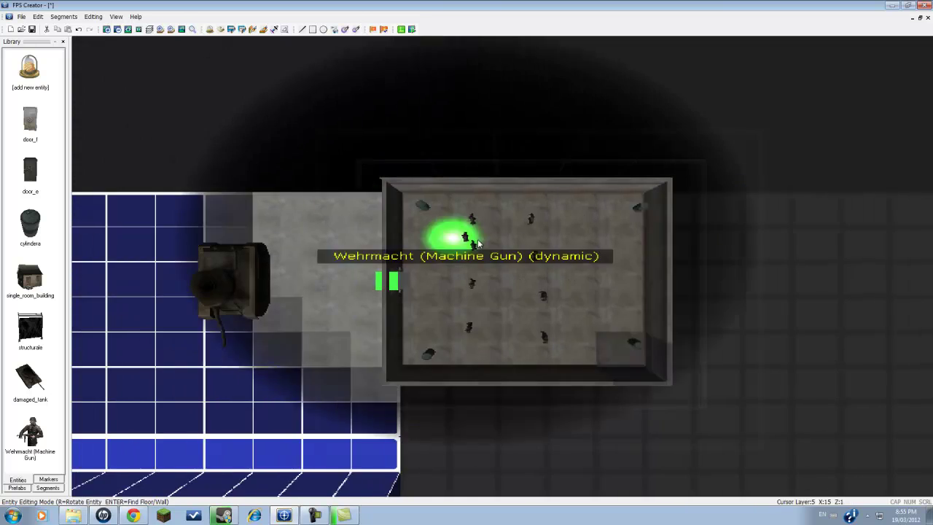
pyautogui.press('-')
pyautogui.scroll(-2, 479, 246)
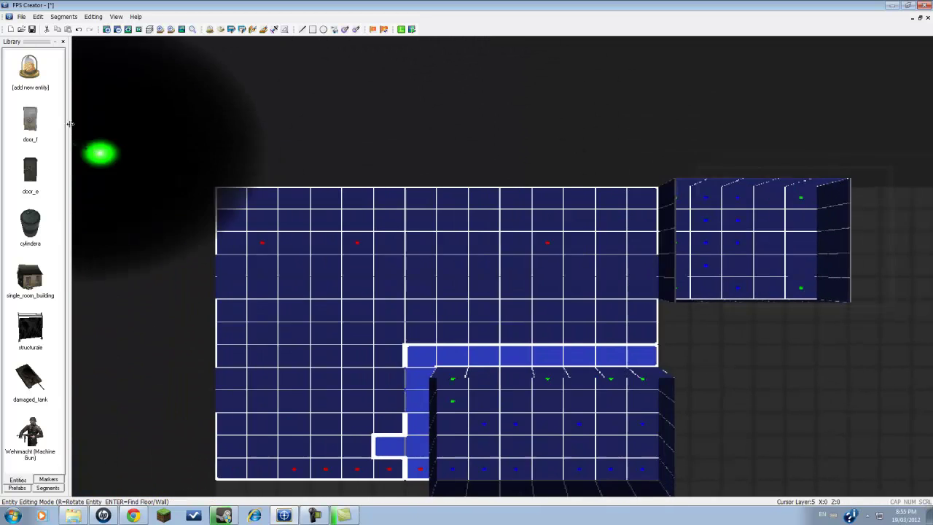
pyautogui.click(22, 86)
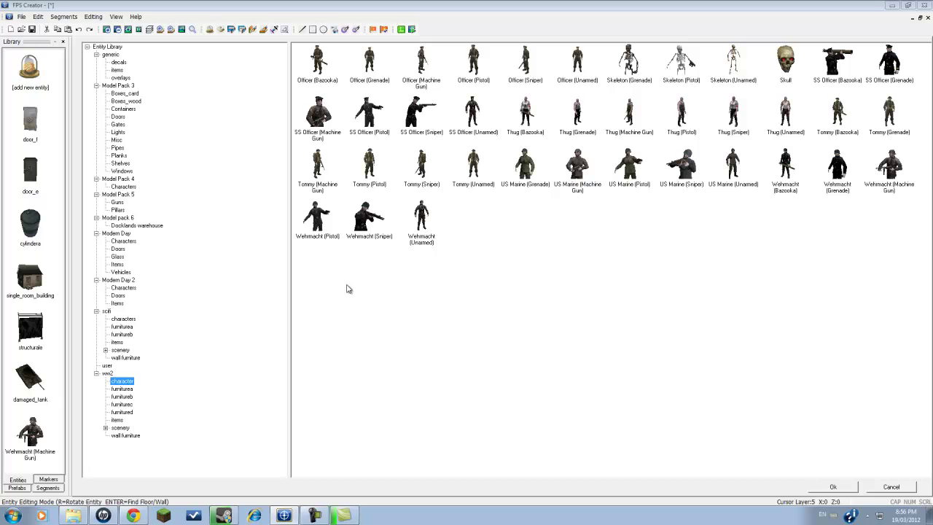
pyautogui.click(892, 487)
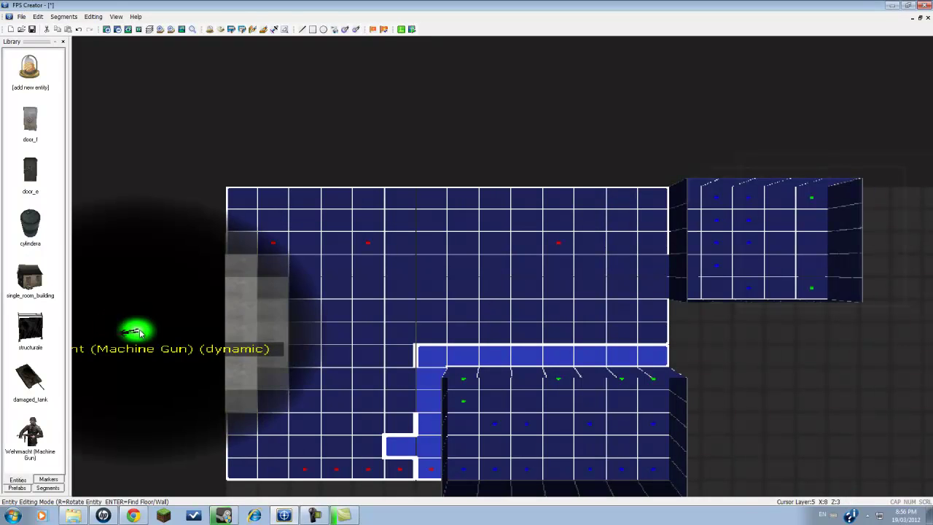
# Examine the outdoor area around the damaged tanks and the single-room building
pyautogui.scroll(-2, 271, 195)
pyautogui.press('Down')
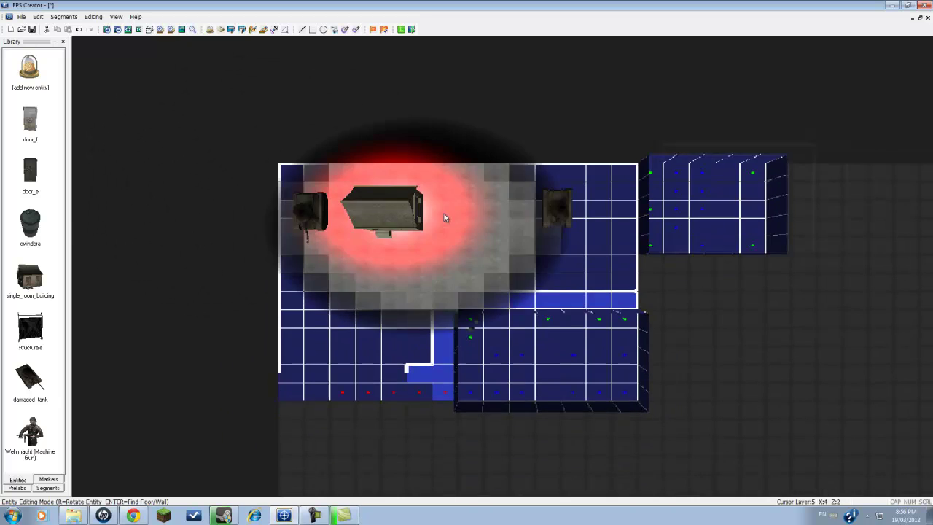
pyautogui.press('Left')
pyautogui.press('Up')
pyautogui.scroll(1, 381, 188)
pyautogui.scroll(2, 379, 191)
pyautogui.press('Left')
pyautogui.press('Down')
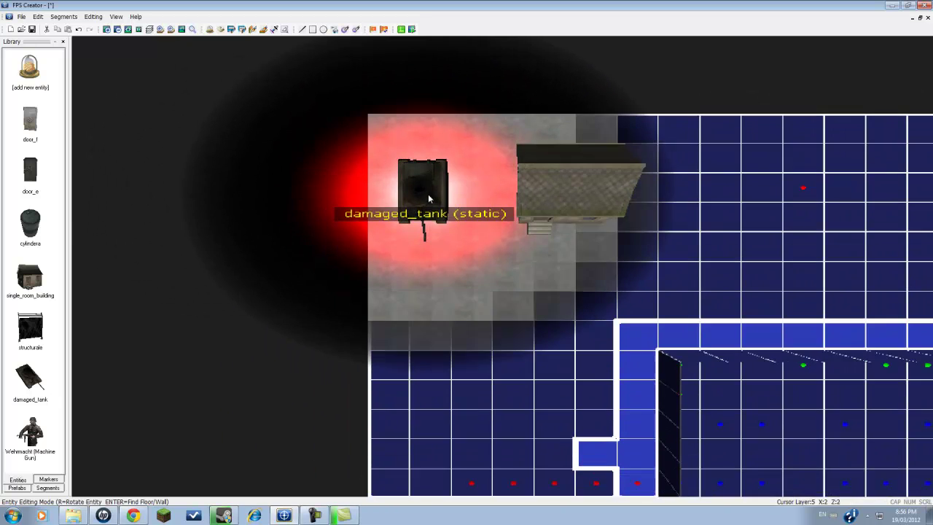
pyautogui.scroll(-1, 430, 191)
pyautogui.press('Up')
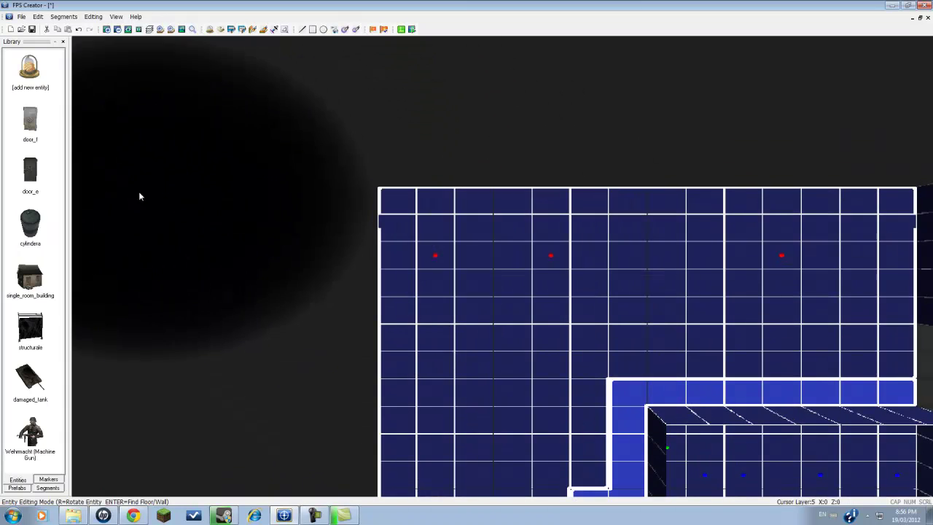
# Place a Player Start marker behind the damaged tank in the level's corner, rotated to face diagonally toward the single-room building
pyautogui.click(48, 479)
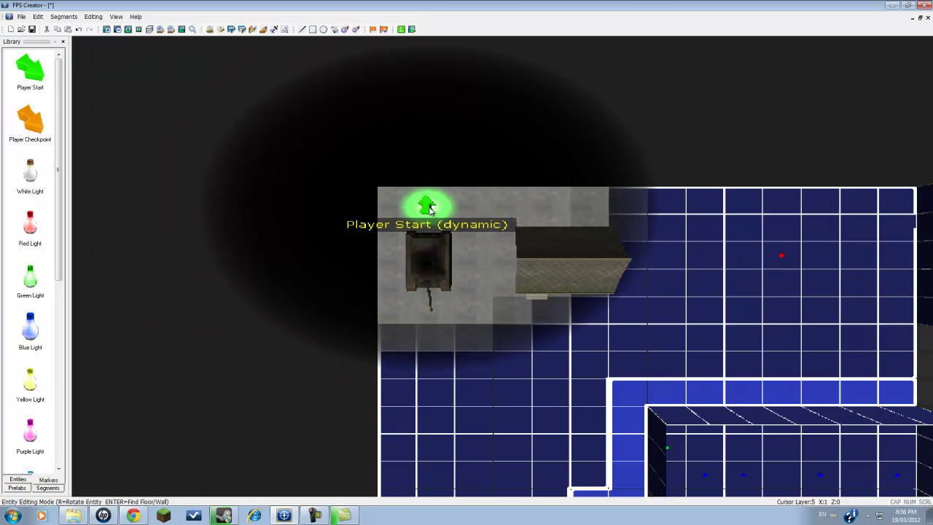
pyautogui.scroll(3, 411, 204)
pyautogui.scroll(3, 408, 198)
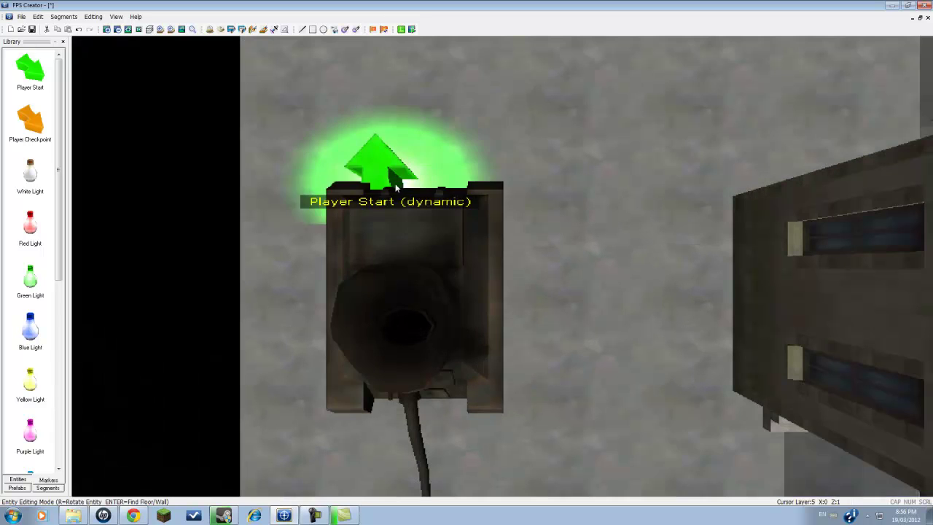
pyautogui.press('r')
pyautogui.press('r')
pyautogui.press('r')
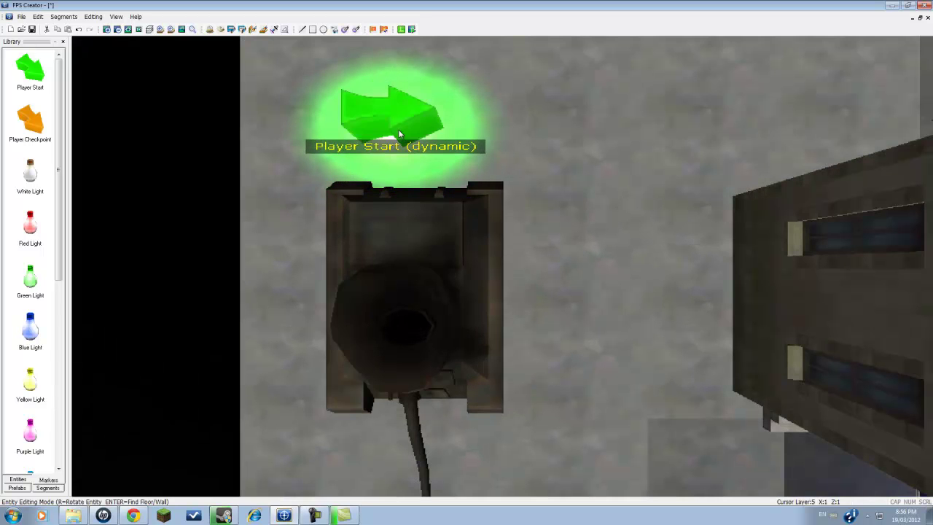
pyautogui.scroll(-5, 501, 116)
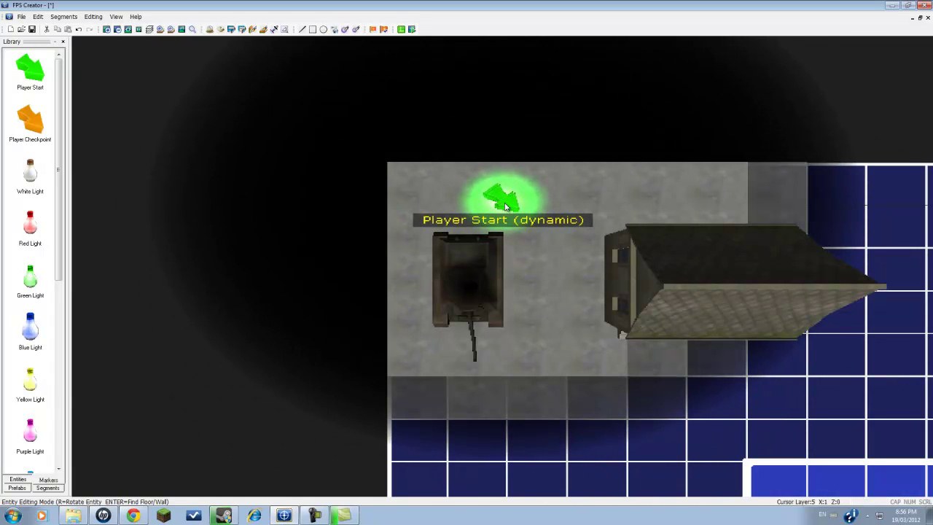
pyautogui.click(502, 204)
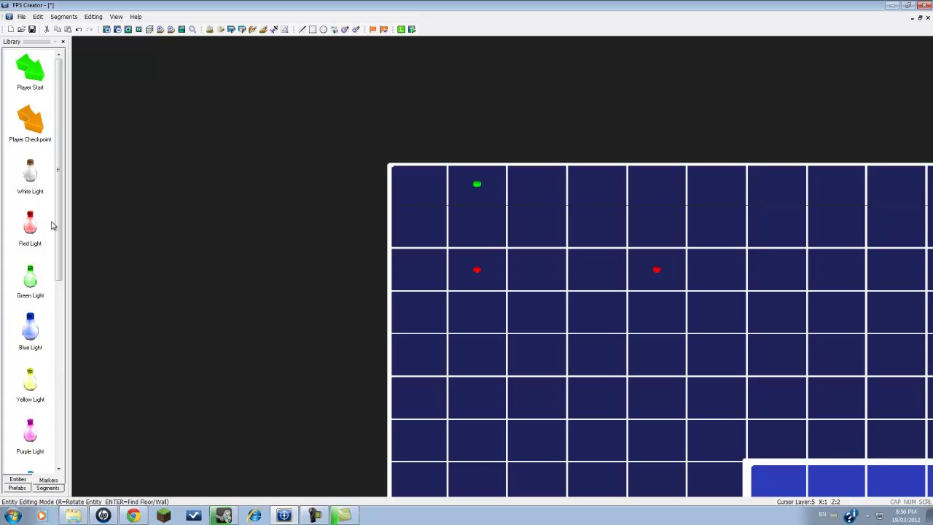
# Browse the entity library through the Model Pack 5 guns and ww2 furniture categories to the ww2 items
pyautogui.moveTo(58, 241)
pyautogui.mouseDown()
pyautogui.moveTo(59, 345)
pyautogui.moveTo(58, 237)
pyautogui.mouseUp()
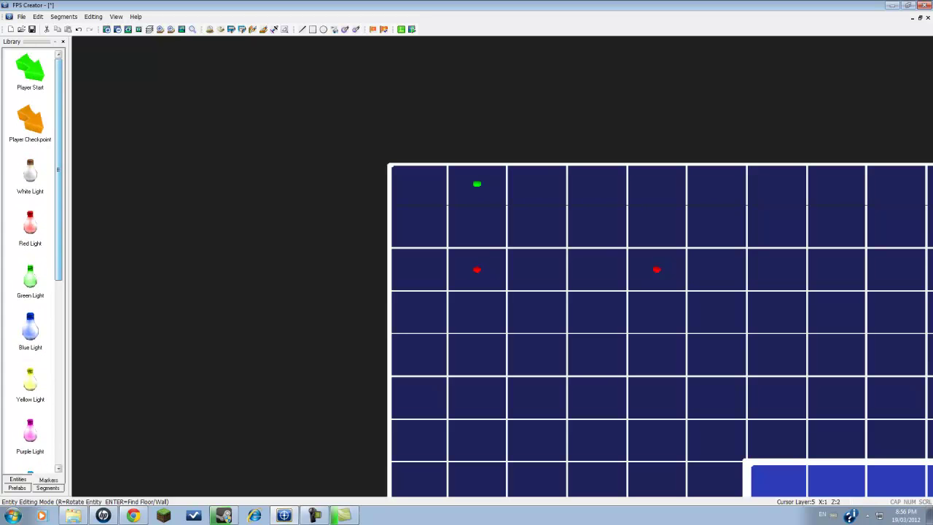
pyautogui.click(22, 480)
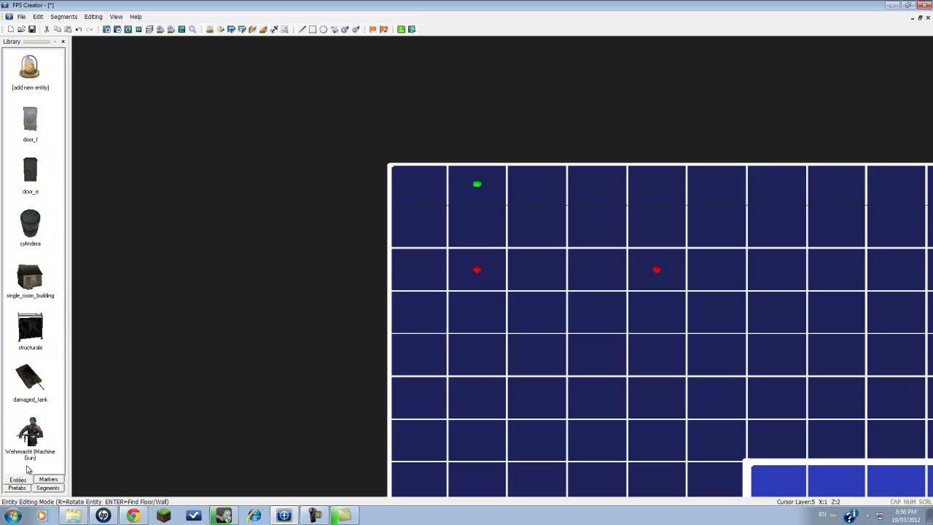
pyautogui.click(29, 67)
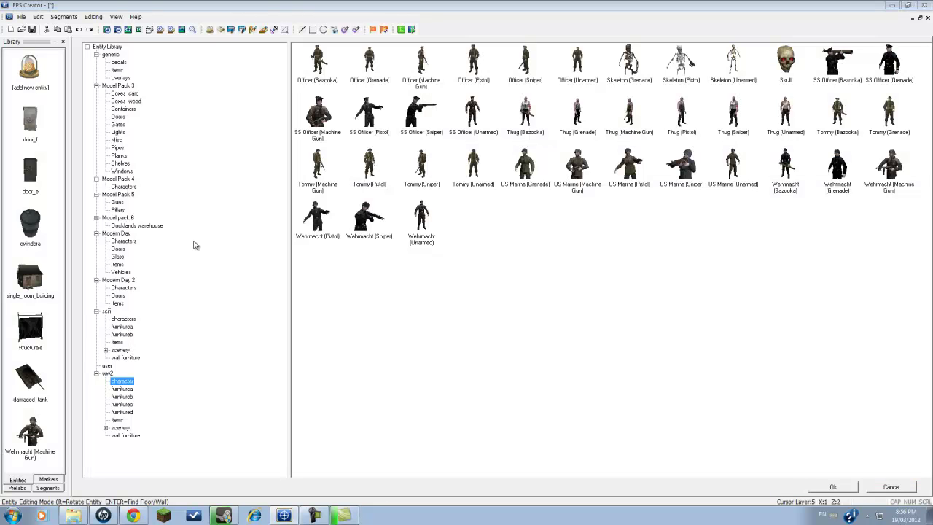
pyautogui.click(118, 202)
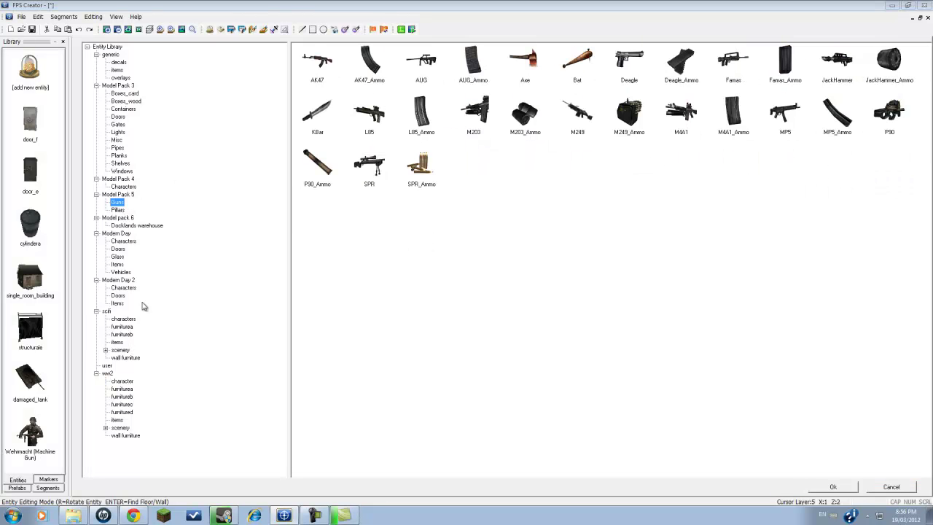
pyautogui.click(107, 374)
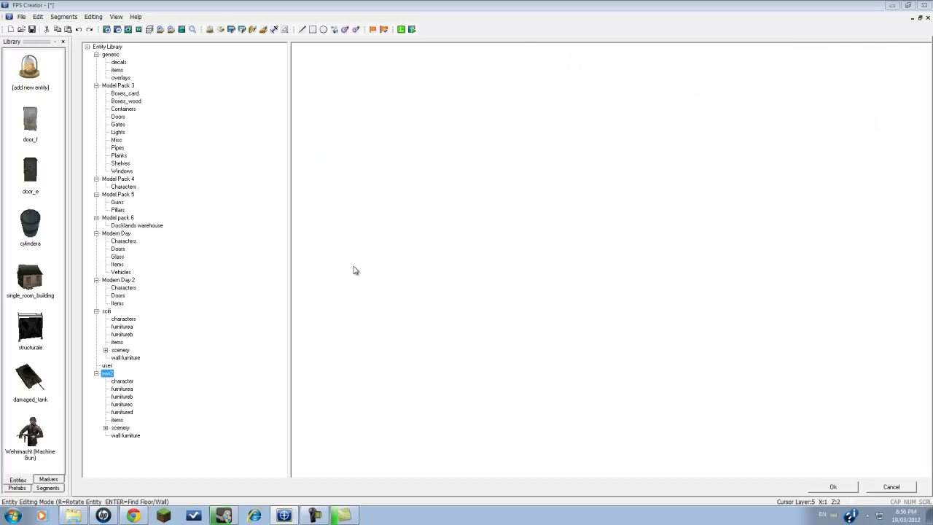
pyautogui.click(119, 381)
pyautogui.click(121, 389)
pyautogui.click(121, 404)
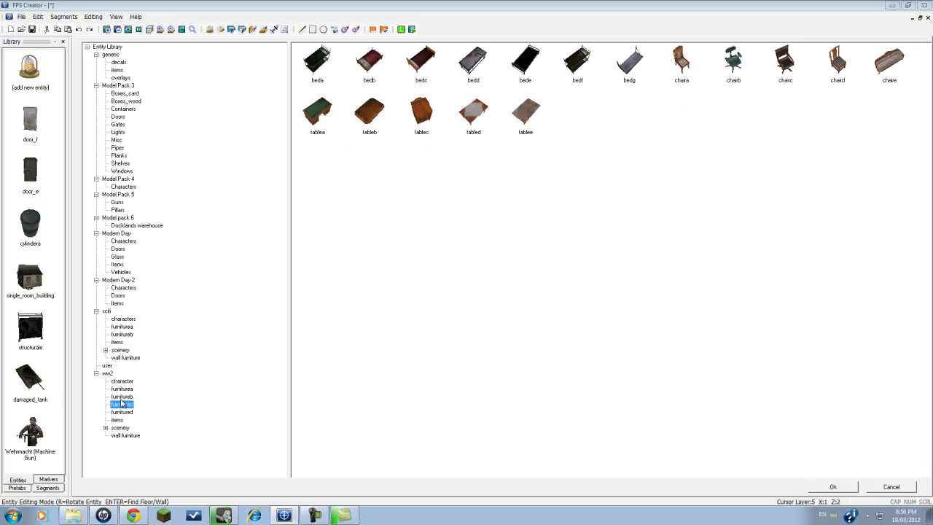
pyautogui.click(121, 396)
pyautogui.click(117, 420)
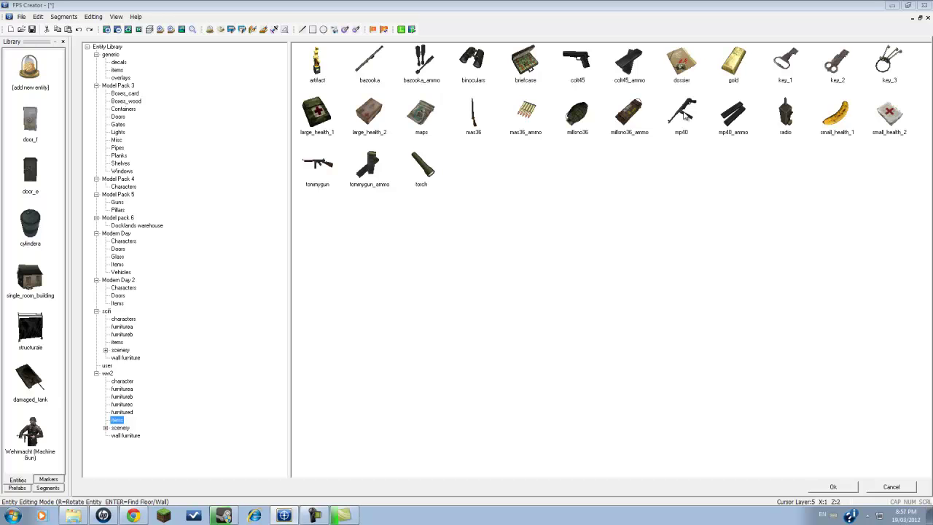
# Add the mp40 to the level and place it just in front of the Player Start marker
pyautogui.click(685, 117)
pyautogui.scroll(3, 558, 226)
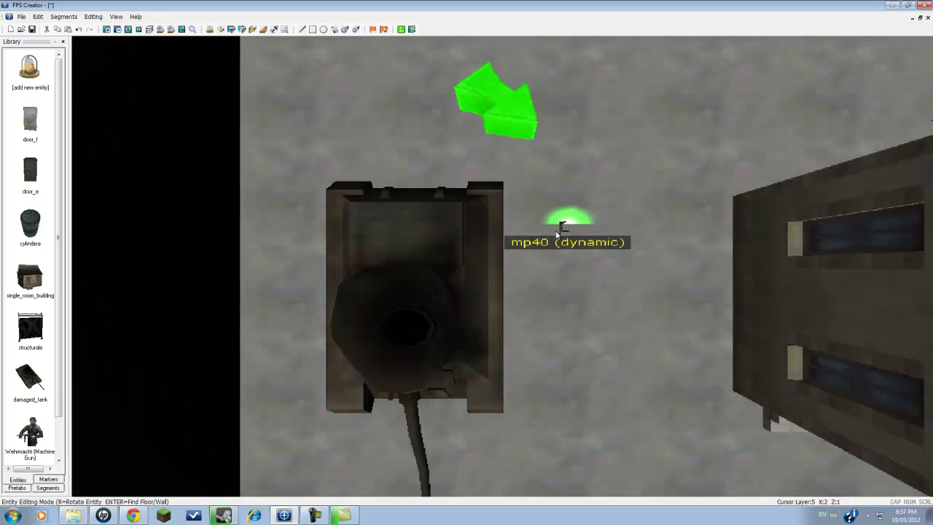
pyautogui.scroll(-1, 555, 230)
pyautogui.scroll(-2, 609, 268)
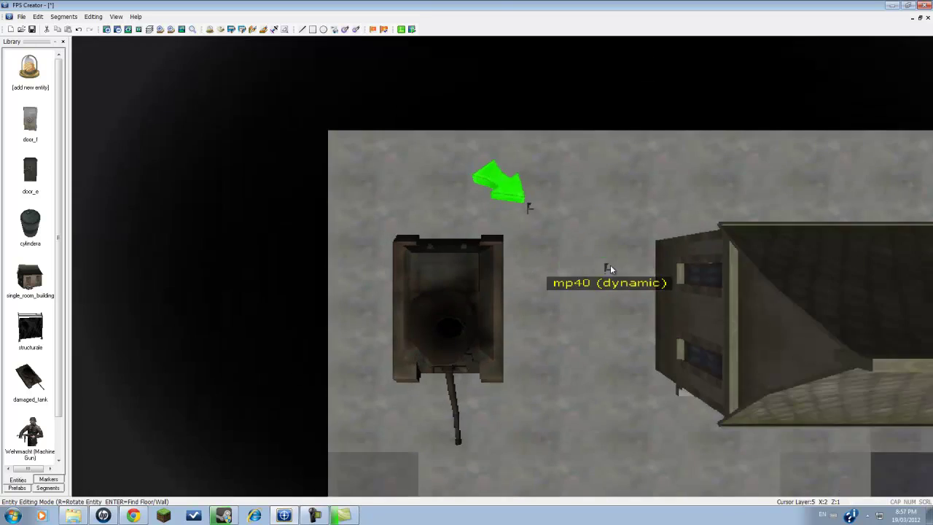
pyautogui.scroll(-5, 609, 268)
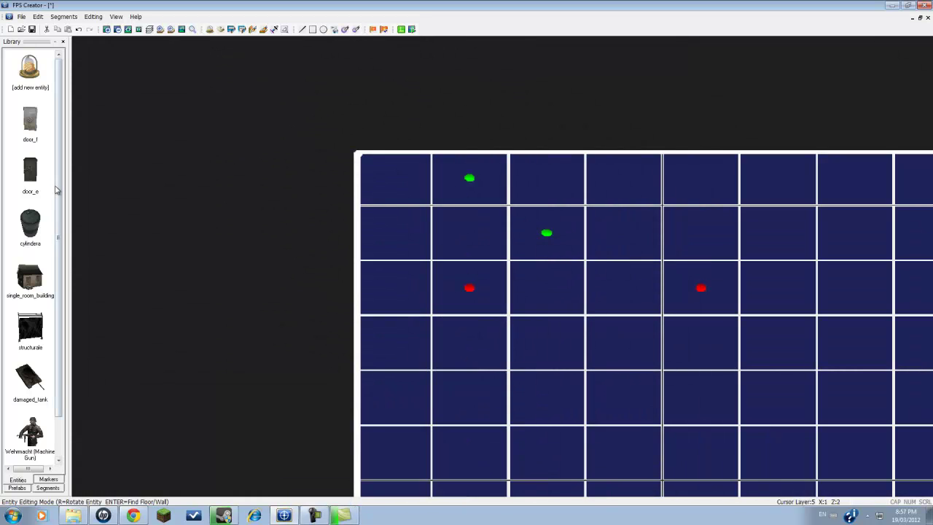
# Add mp40_ammo from the ww2 items and place six of them around the mp40
pyautogui.click(29, 69)
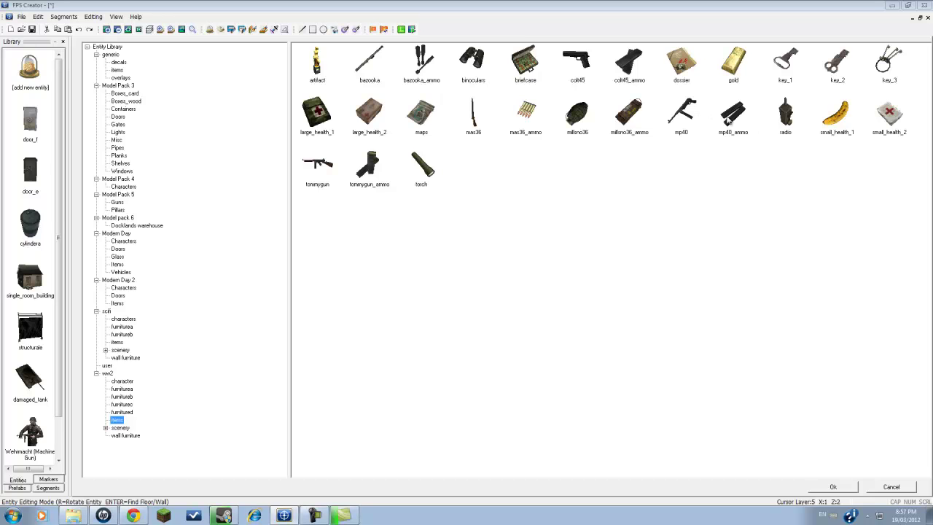
pyautogui.doubleClick(733, 115)
pyautogui.scroll(5, 544, 272)
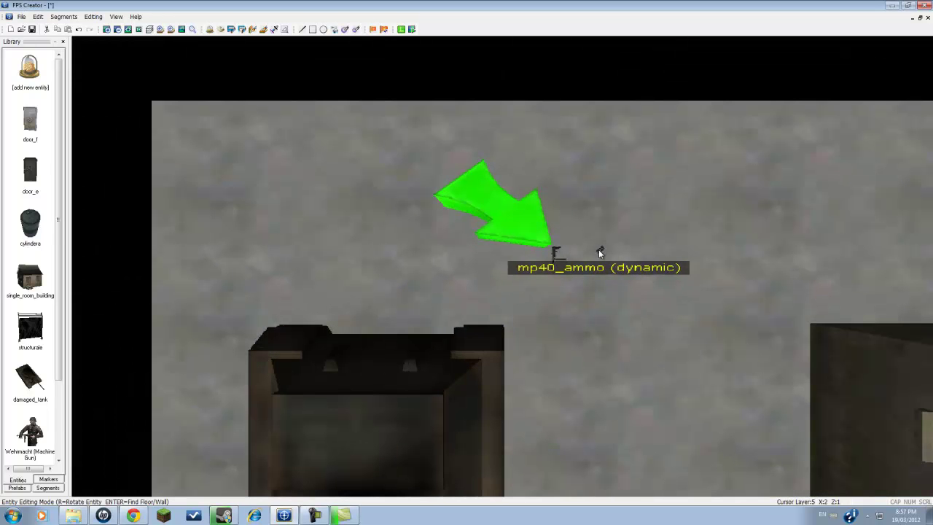
pyautogui.click(599, 250)
pyautogui.click(599, 269)
pyautogui.click(598, 290)
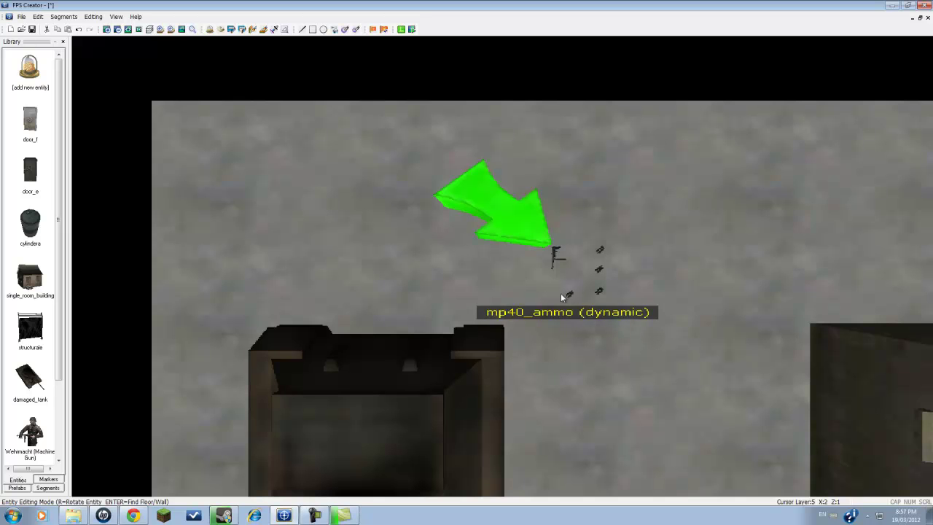
pyautogui.click(568, 294)
pyautogui.click(529, 294)
pyautogui.click(500, 284)
pyautogui.scroll(-4, 740, 288)
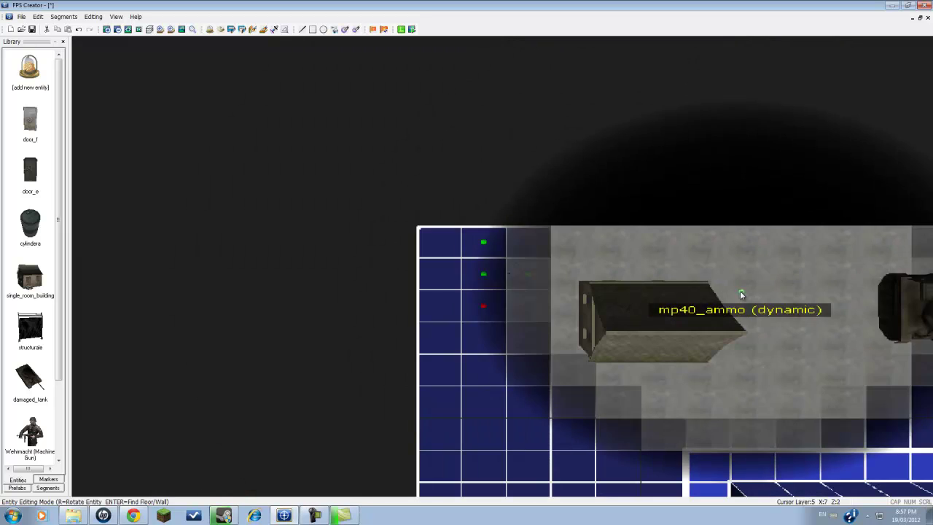
# Set the mp40's ammo Quantity to 60 in its properties and apply the changes
pyautogui.scroll(4, 522, 256)
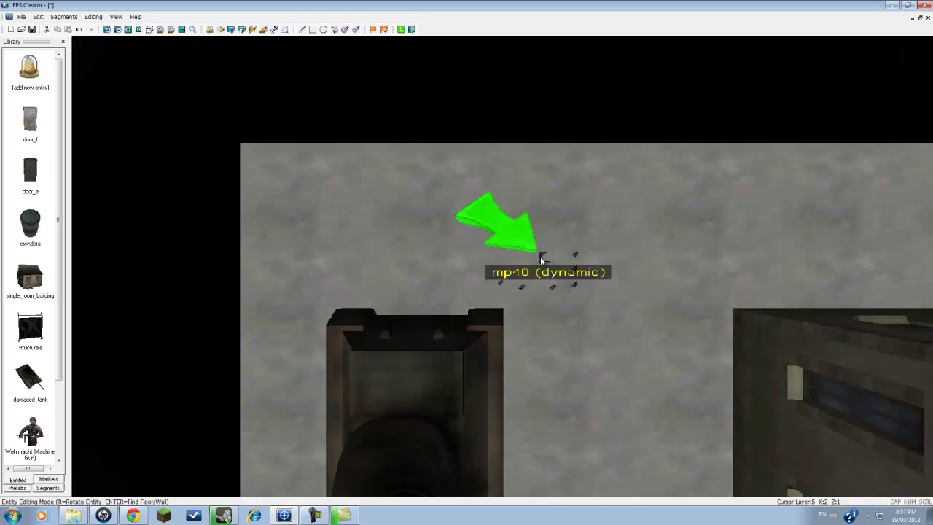
pyautogui.rightClick(541, 259)
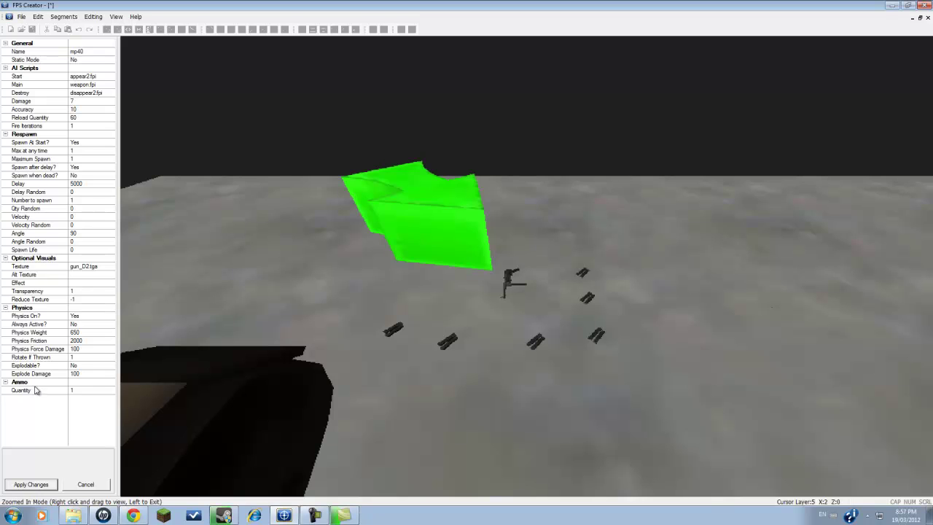
pyautogui.click(76, 392)
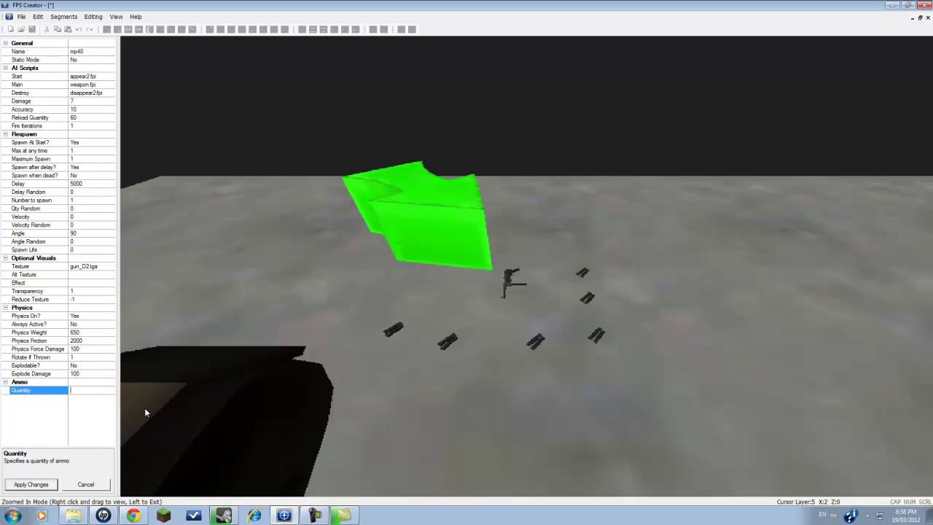
pyautogui.write('60')
pyautogui.click(24, 485)
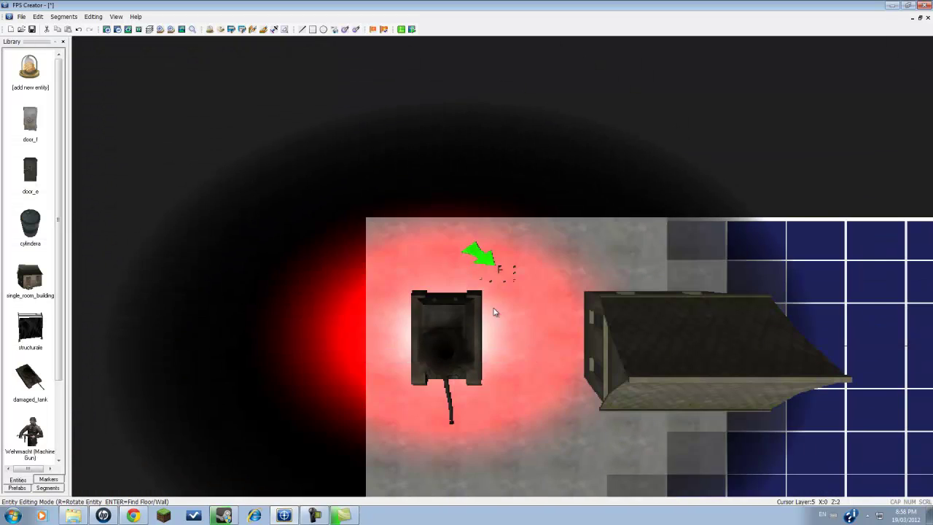
# Look over the level layout, from the Player Start and mp40 pickups across the tanks and building to the enemy rooms
pyautogui.scroll(-3, 515, 271)
pyautogui.scroll(5, 511, 298)
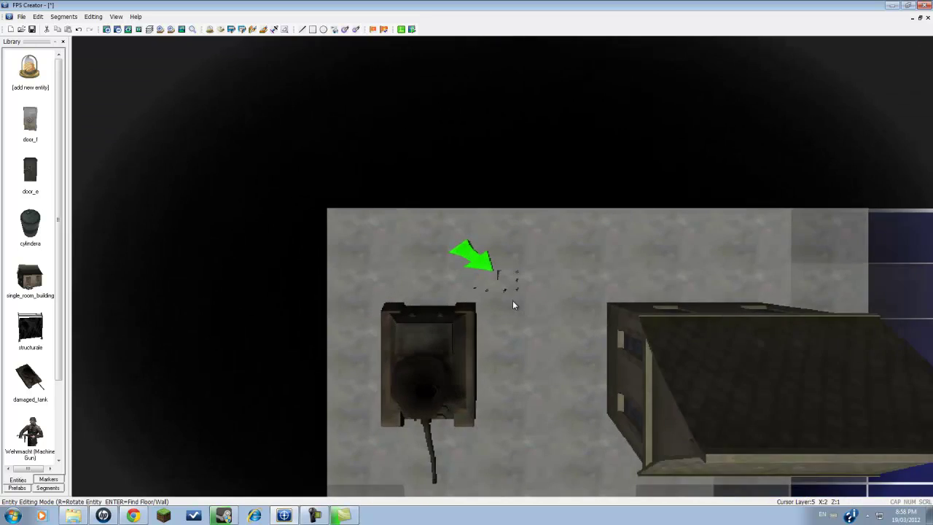
pyautogui.scroll(-5, 513, 297)
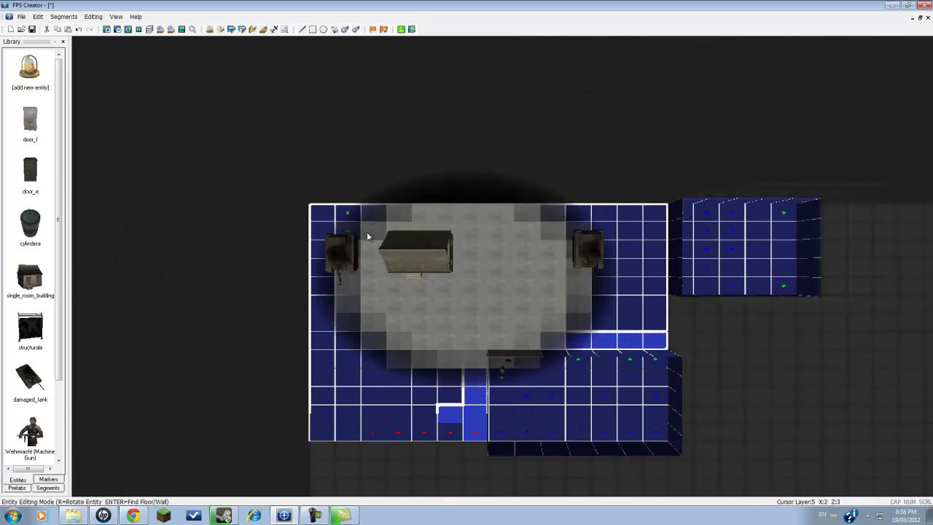
pyautogui.press('Left')
pyautogui.press('Right')
pyautogui.press('Down')
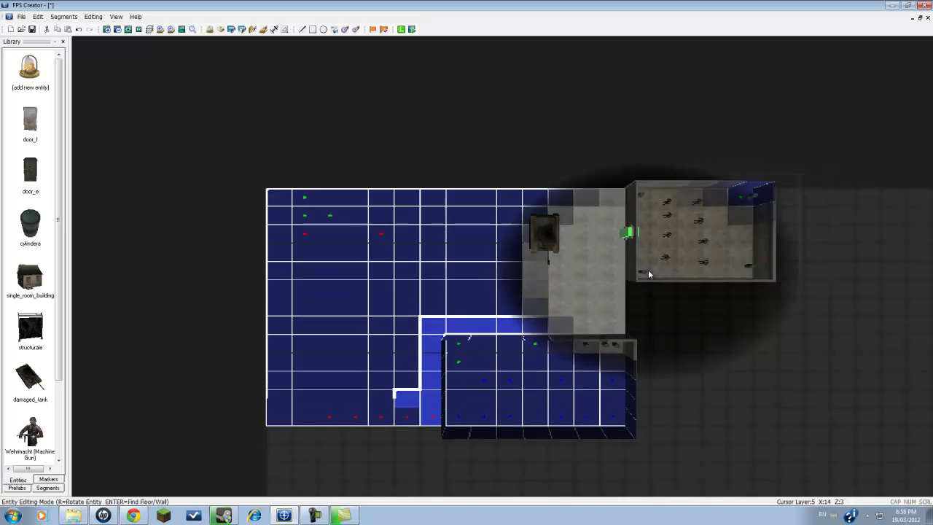
pyautogui.click(316, 516)
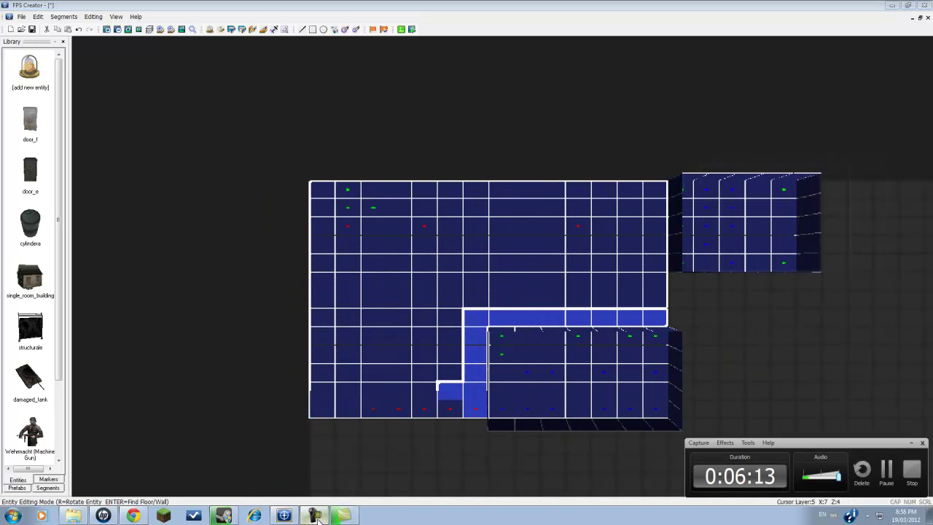
pyautogui.scroll(10, 477, 333)
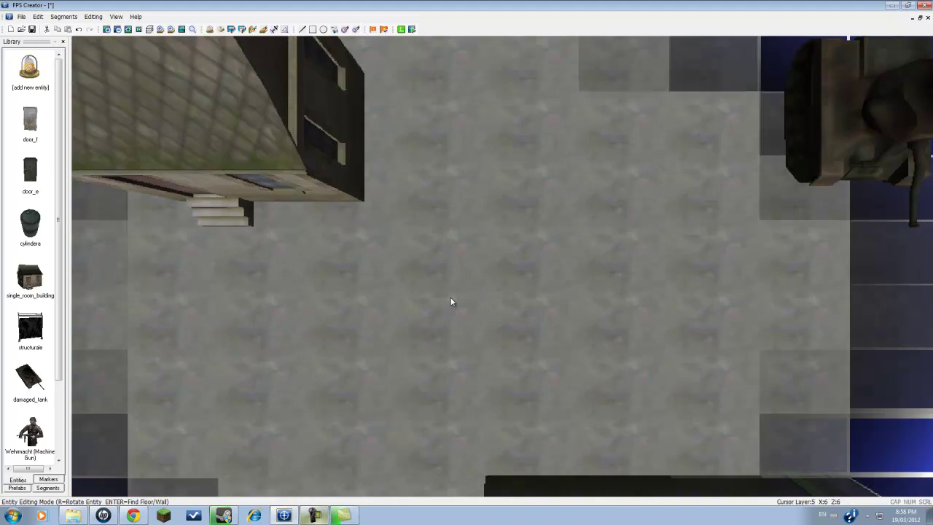
pyautogui.scroll(-10, 452, 299)
pyautogui.scroll(3, 403, 339)
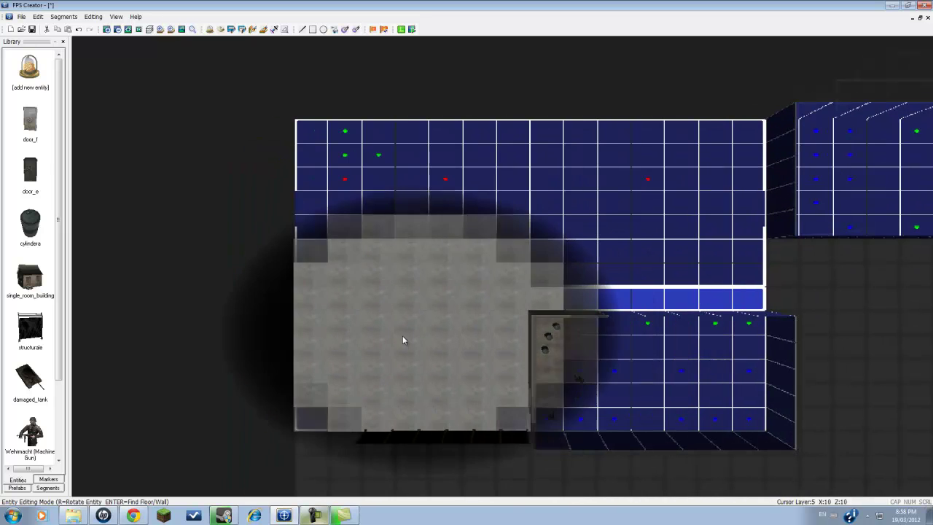
# Show the marker library and go down to the zone markers
pyautogui.click(49, 479)
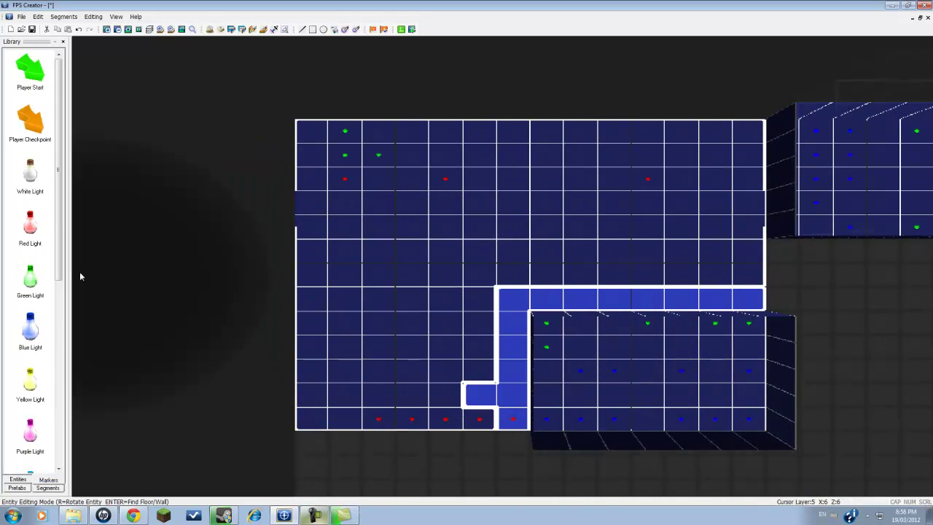
pyautogui.moveTo(60, 272); pyautogui.dragTo(66, 403)
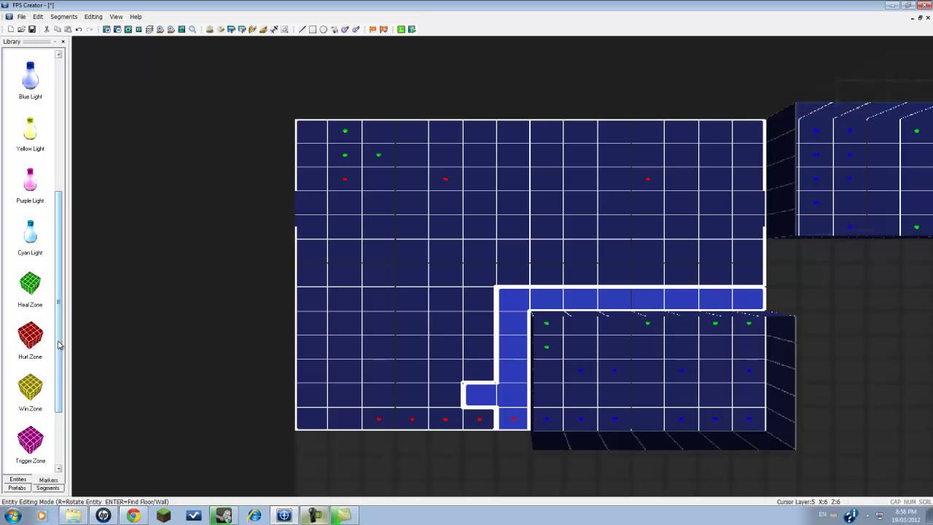
pyautogui.moveTo(59, 346); pyautogui.dragTo(59, 394)
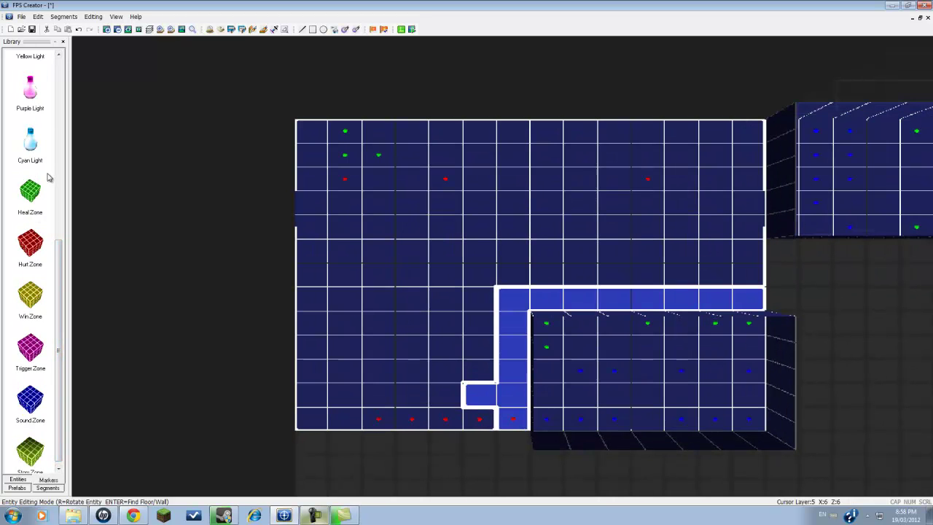
# Examine the open ground around the Player Start, the tanks, the building and the fenced edge of the level
pyautogui.press('+')
pyautogui.press('+')
pyautogui.press('Up')
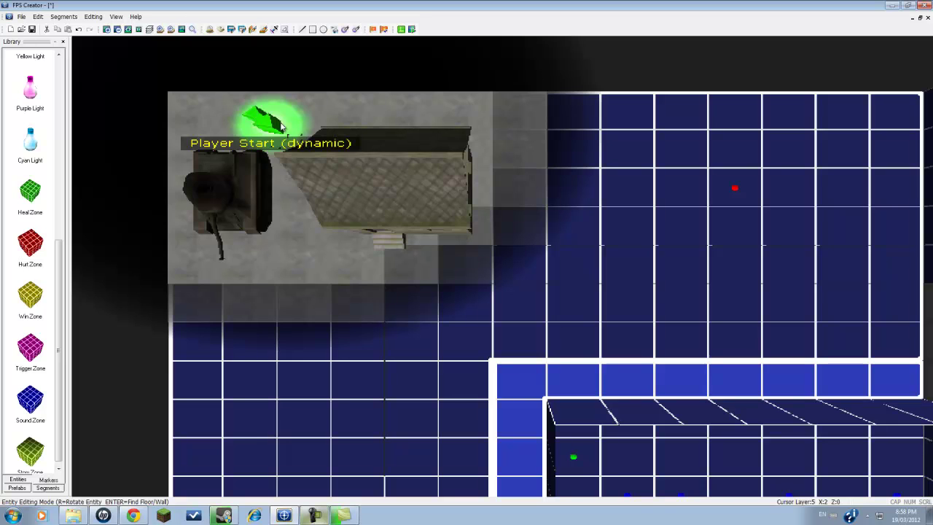
pyautogui.scroll(-5, 282, 125)
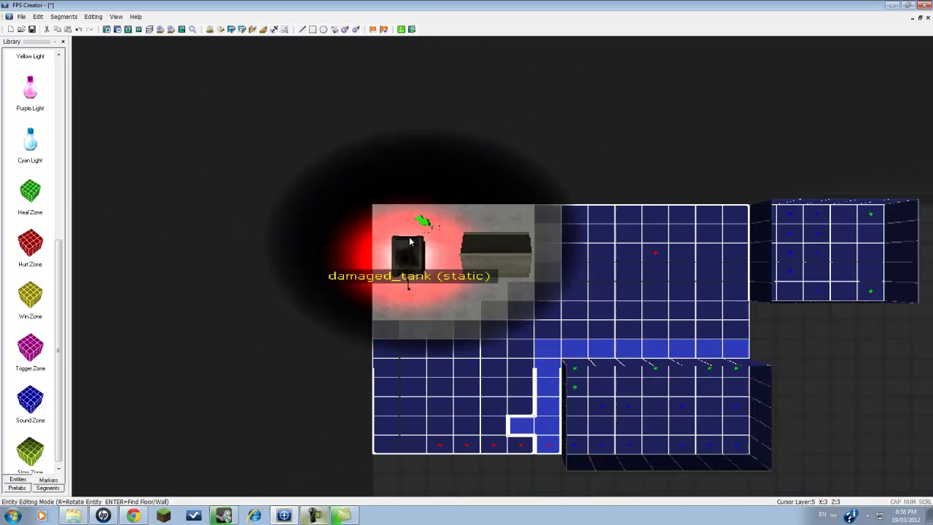
pyautogui.press('Up')
pyautogui.press('Left')
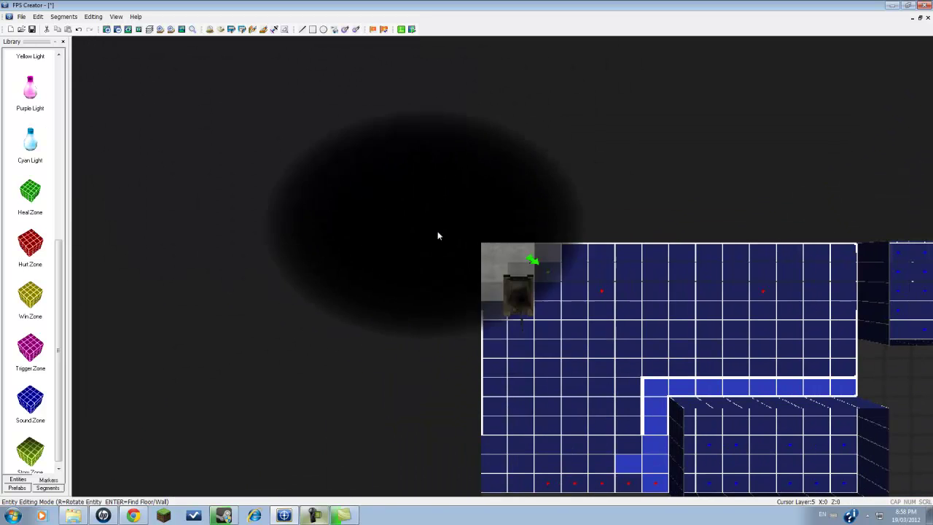
pyautogui.press('Right')
pyautogui.scroll(-2, 593, 305)
pyautogui.press('Down')
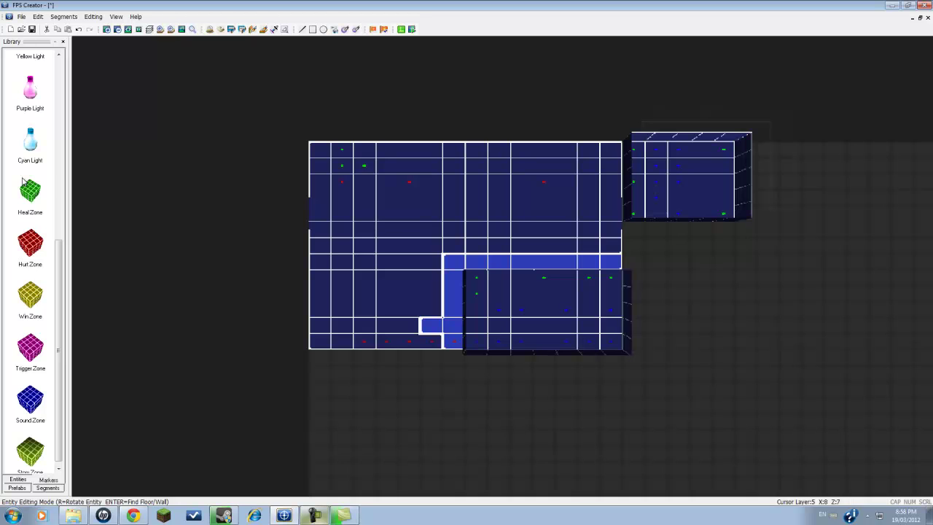
pyautogui.press('Up')
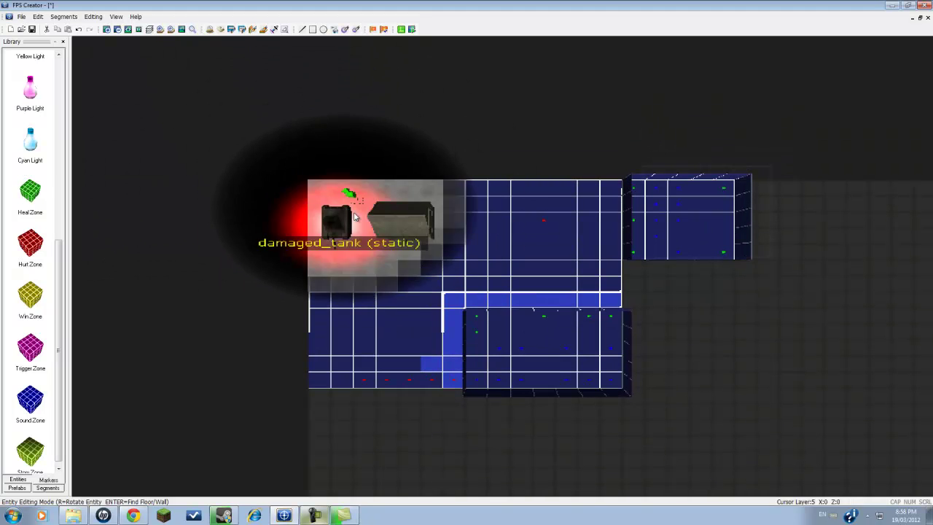
pyautogui.press('Up')
pyautogui.press('+')
pyautogui.press('Left')
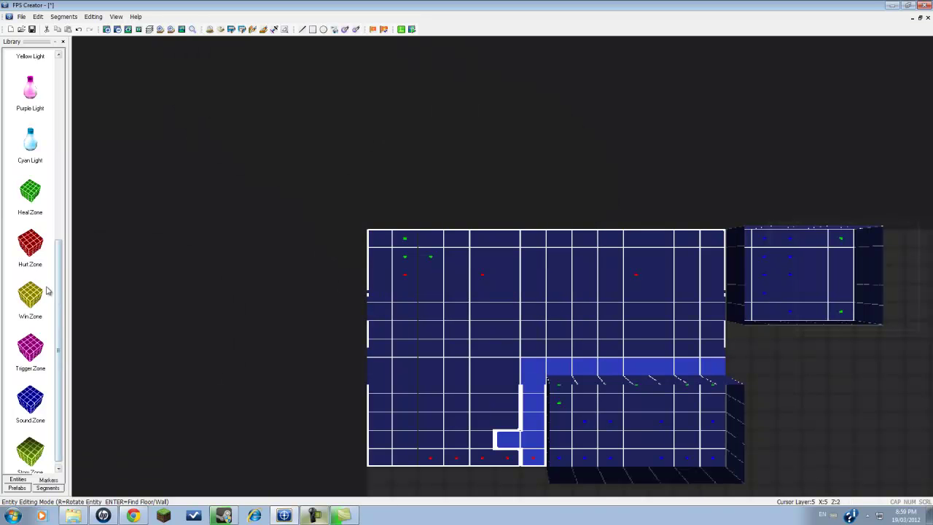
pyautogui.press('-')
pyautogui.press('-')
pyautogui.press('Down')
pyautogui.press('+')
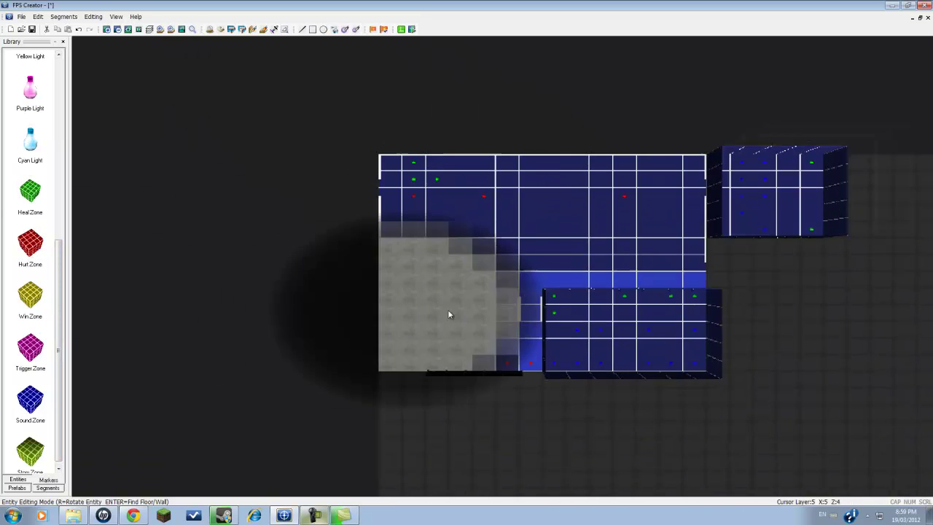
pyautogui.scroll(5, 449, 315)
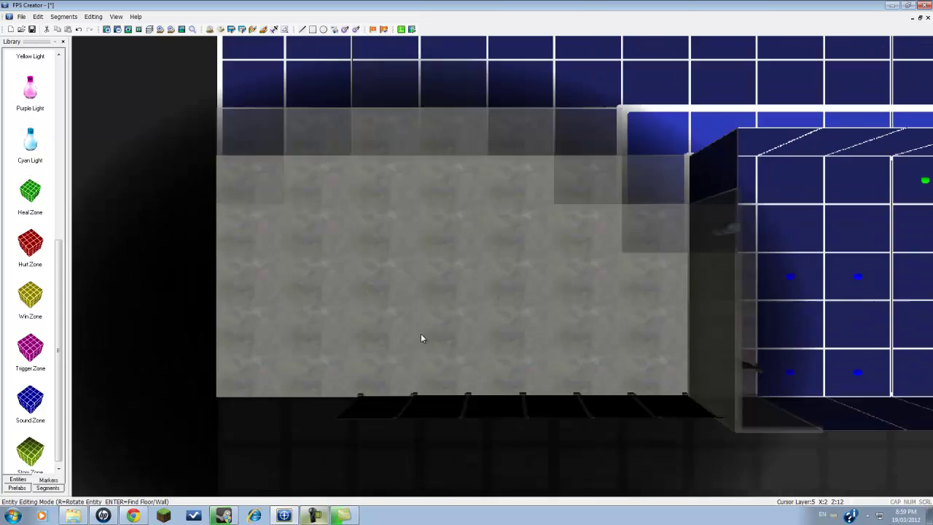
pyautogui.scroll(2, 331, 362)
pyautogui.scroll(-6, 508, 360)
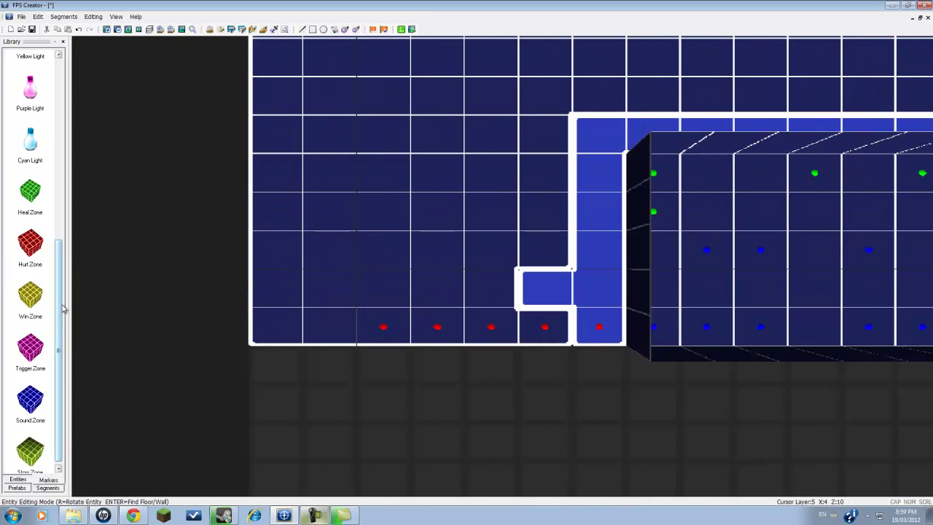
# Add two Win Zone markers side by side along the far wall of the smaller enemy room, opposite its door
pyautogui.moveTo(62, 306); pyautogui.dragTo(62, 320)
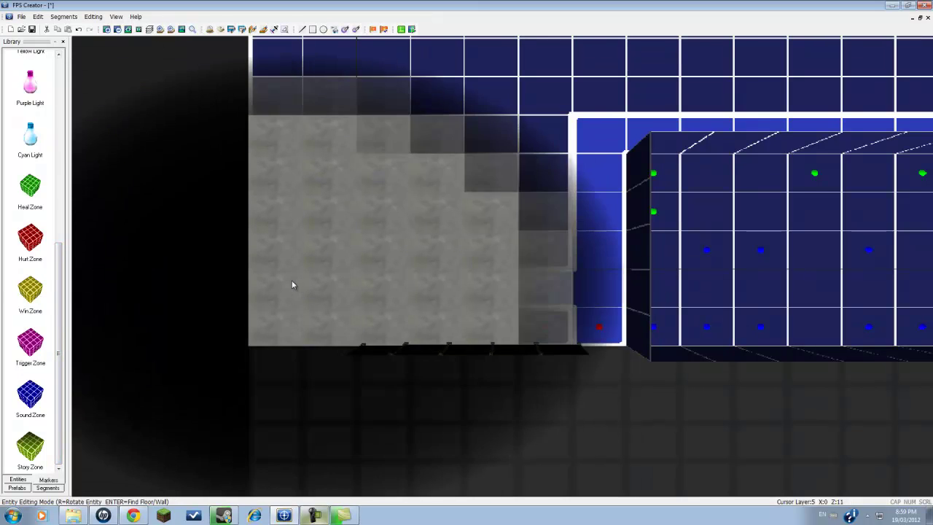
pyautogui.press('Right')
pyautogui.scroll(-1, 313, 279)
pyautogui.press('Up')
pyautogui.scroll(-3, 317, 293)
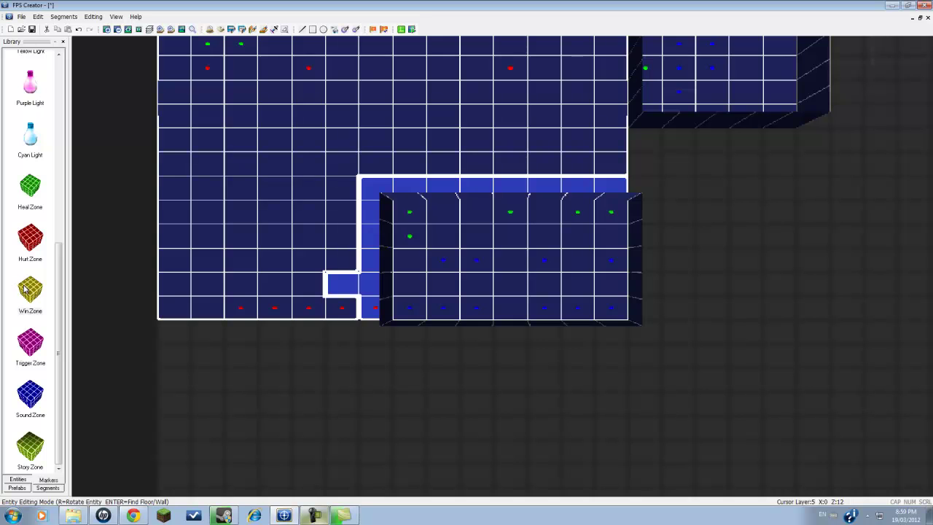
pyautogui.scroll(2, 355, 310)
pyautogui.scroll(2, 437, 306)
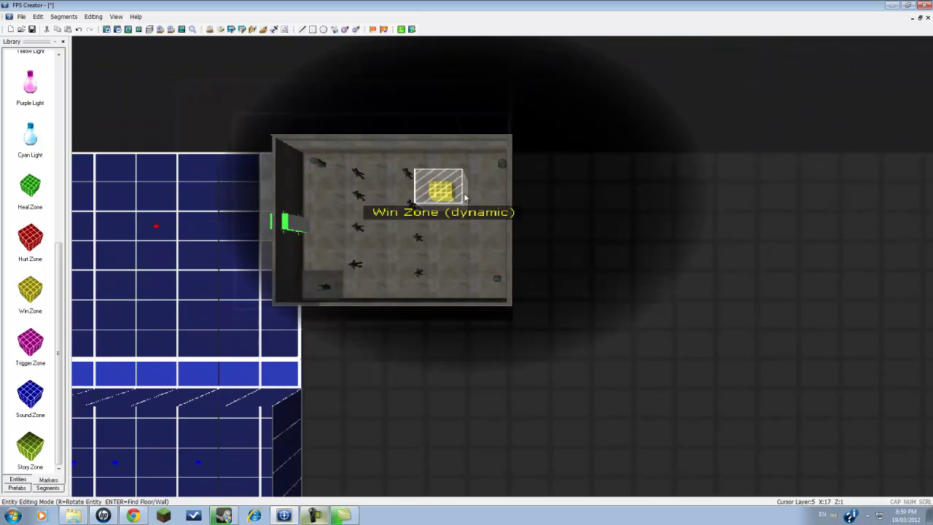
pyautogui.click(487, 190)
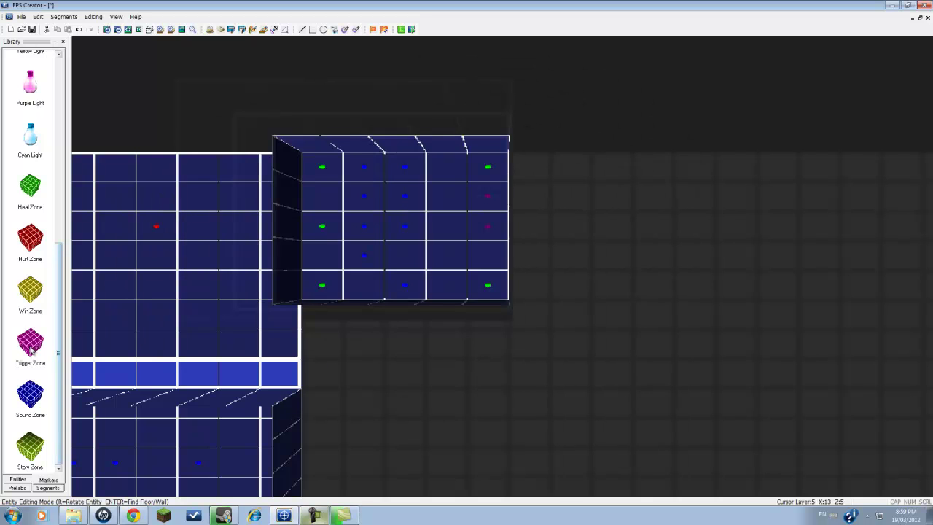
# Add a third Win Zone next to the existing two, extending their row along the far wall of the smaller enemy room
pyautogui.press('Left')
pyautogui.press('Left')
pyautogui.press('Left')
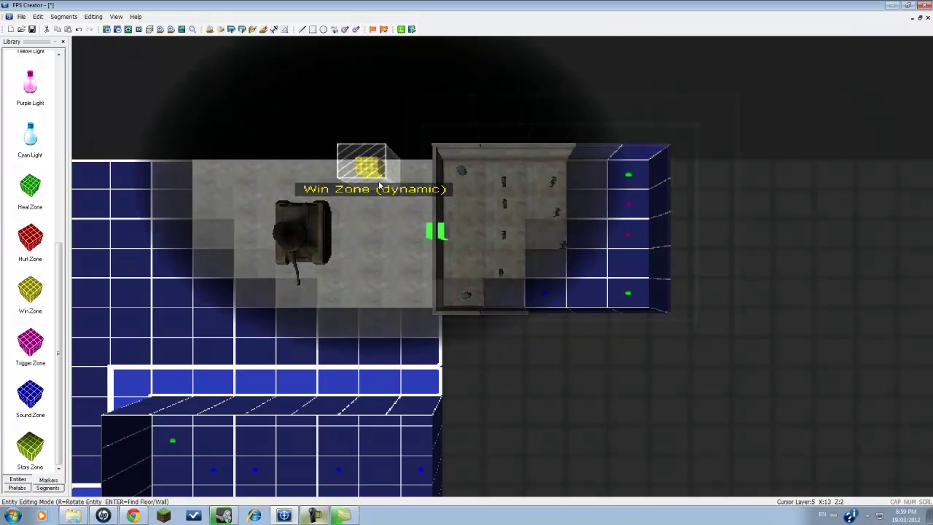
pyautogui.moveTo(364, 191)
pyautogui.mouseDown()
pyautogui.moveTo(369, 258)
pyautogui.moveTo(324, 232)
pyautogui.moveTo(386, 229)
pyautogui.moveTo(124, 291)
pyautogui.moveTo(284, 264)
pyautogui.moveTo(422, 223)
pyautogui.moveTo(444, 235)
pyautogui.moveTo(342, 164)
pyautogui.moveTo(372, 164)
pyautogui.moveTo(370, 286)
pyautogui.mouseUp()
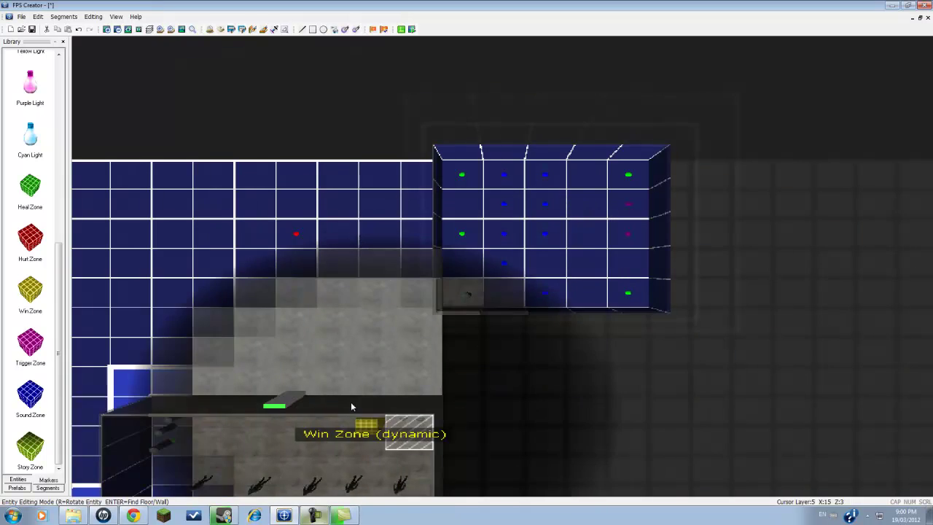
pyautogui.scroll(-3, 352, 404)
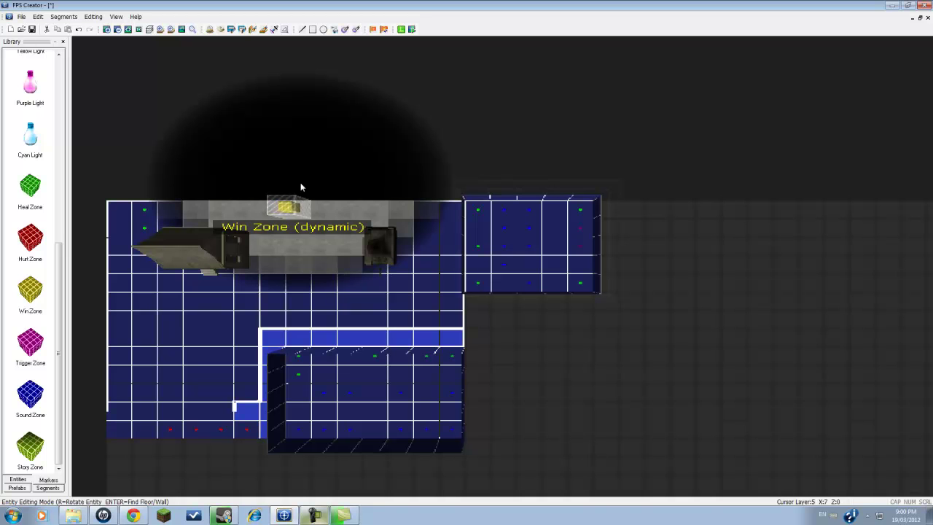
pyautogui.rightClick(284, 128)
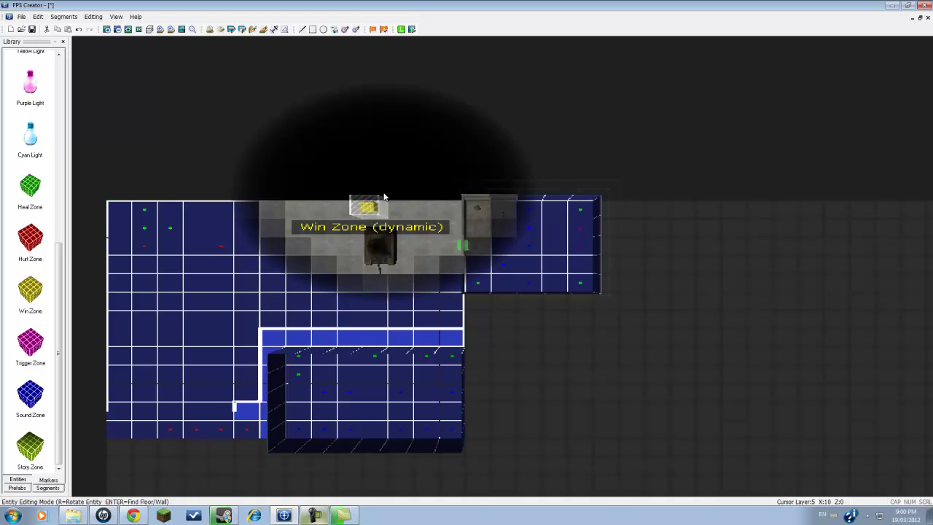
pyautogui.scroll(-2, 214, 415)
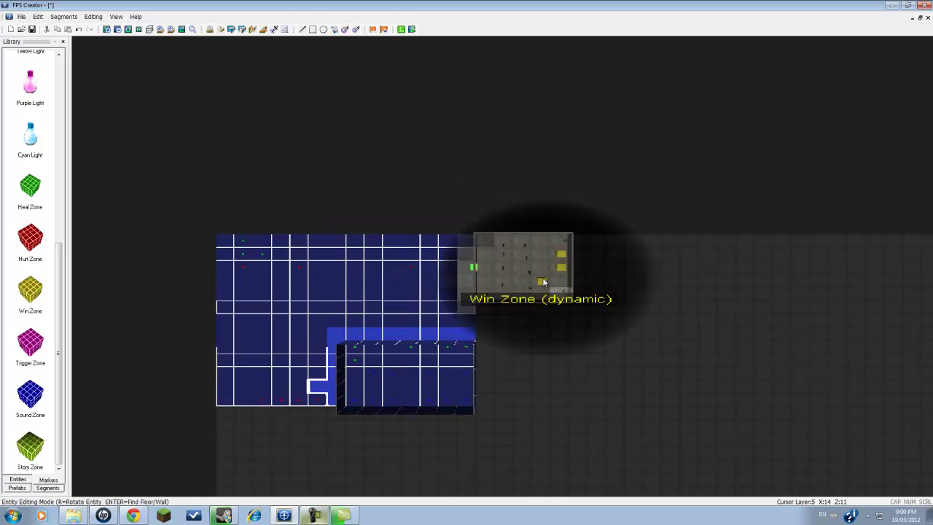
pyautogui.scroll(3, 535, 310)
pyautogui.scroll(2, 505, 320)
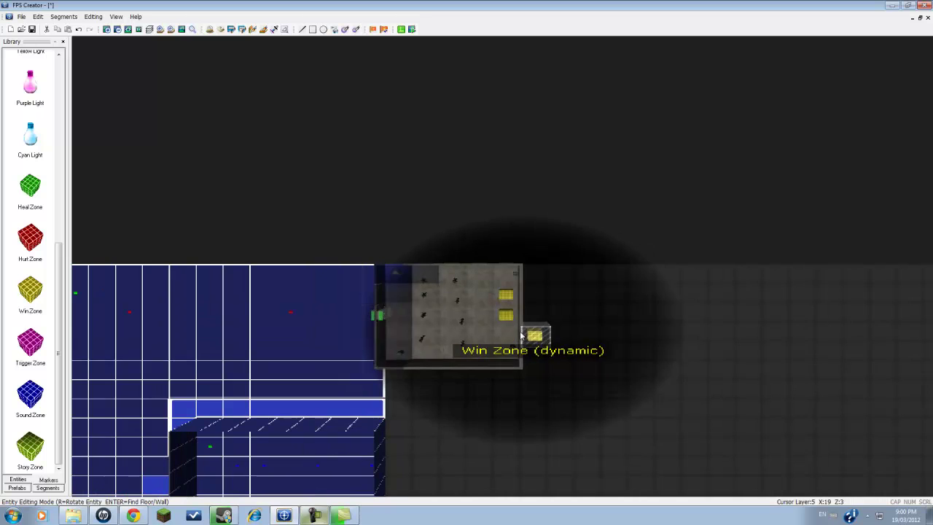
pyautogui.scroll(3, 514, 334)
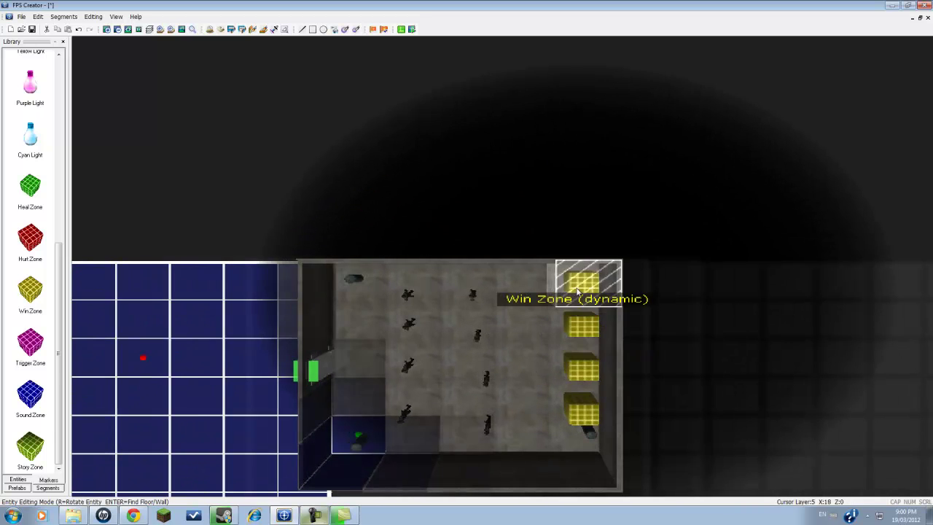
# Look over the whole level and the smaller enemy room, and bring up the light markers in the library
pyautogui.scroll(-6, 321, 353)
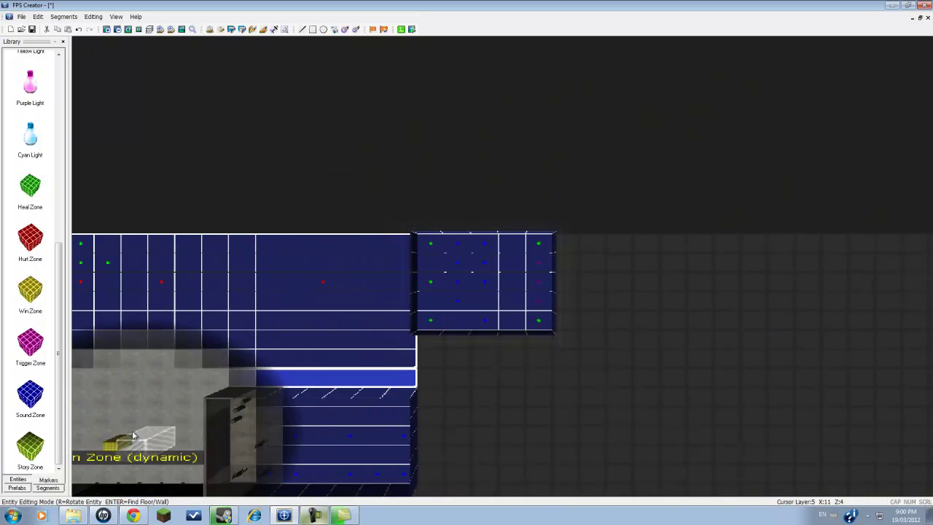
pyautogui.scroll(-1, 145, 406)
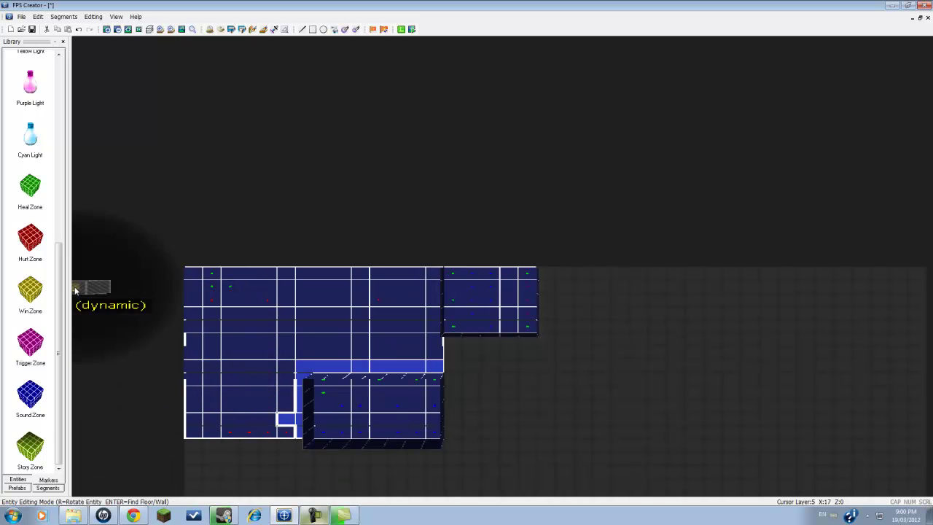
pyautogui.moveTo(64, 286); pyautogui.dragTo(67, 189)
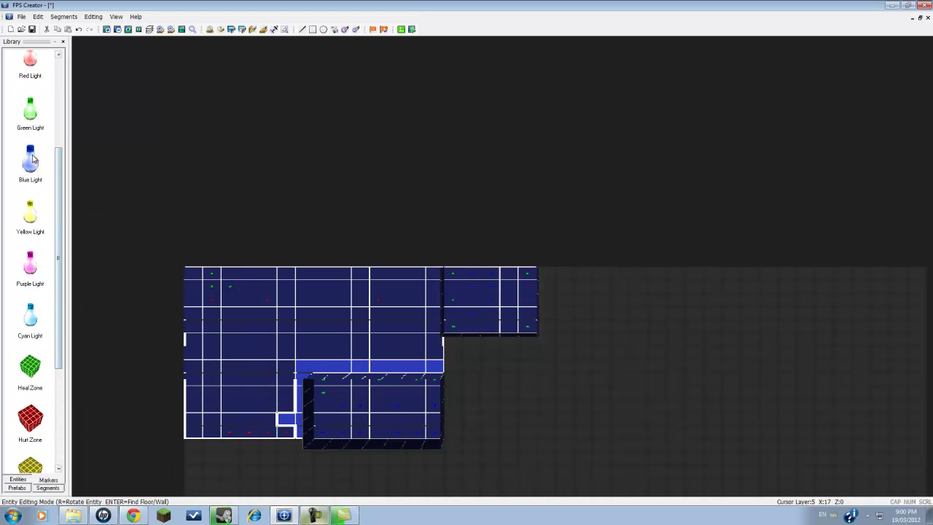
pyautogui.scroll(5, 483, 364)
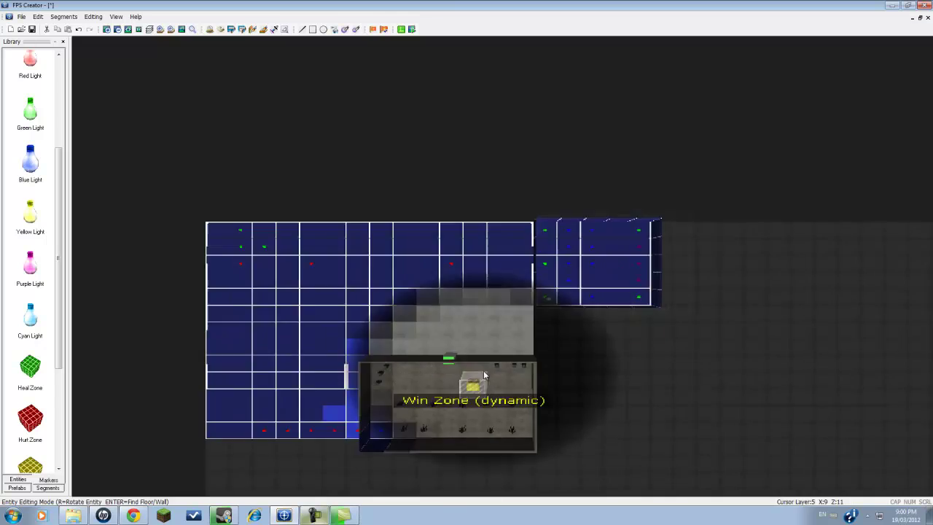
pyautogui.scroll(6, 491, 351)
pyautogui.scroll(-5, 487, 356)
pyautogui.press('Up')
pyautogui.press('Right')
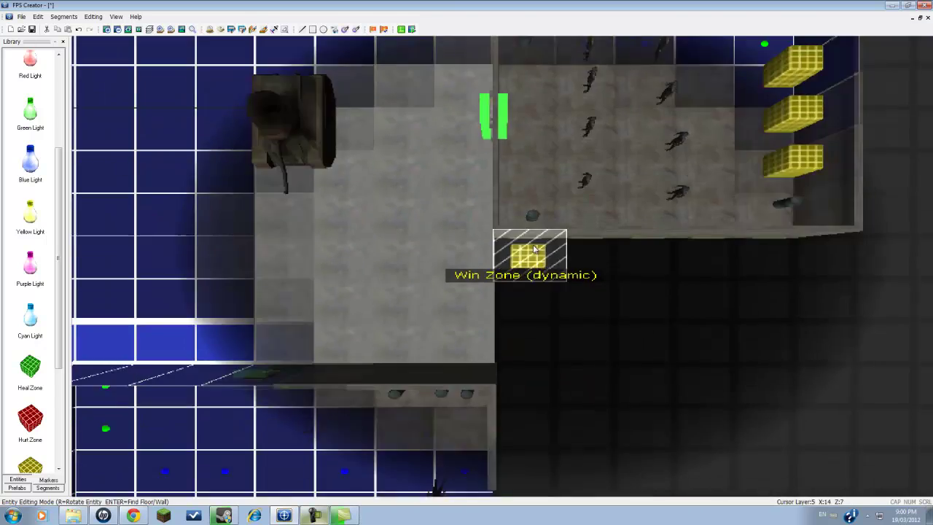
pyautogui.scroll(3, 436, 268)
pyautogui.click(277, 231)
pyautogui.scroll(-3, 277, 231)
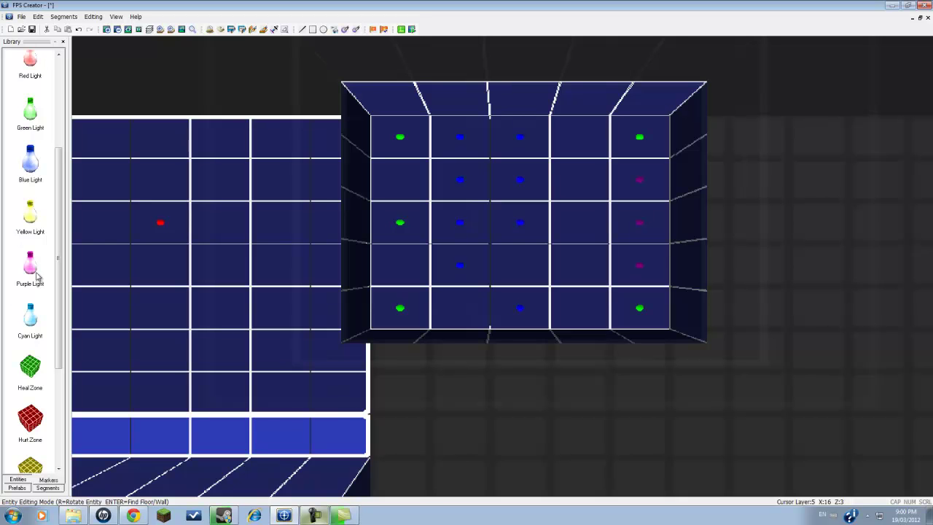
# Pick the Red Light marker and check how far its range circle reaches from different spots in the smaller enemy room
pyautogui.click(30, 64)
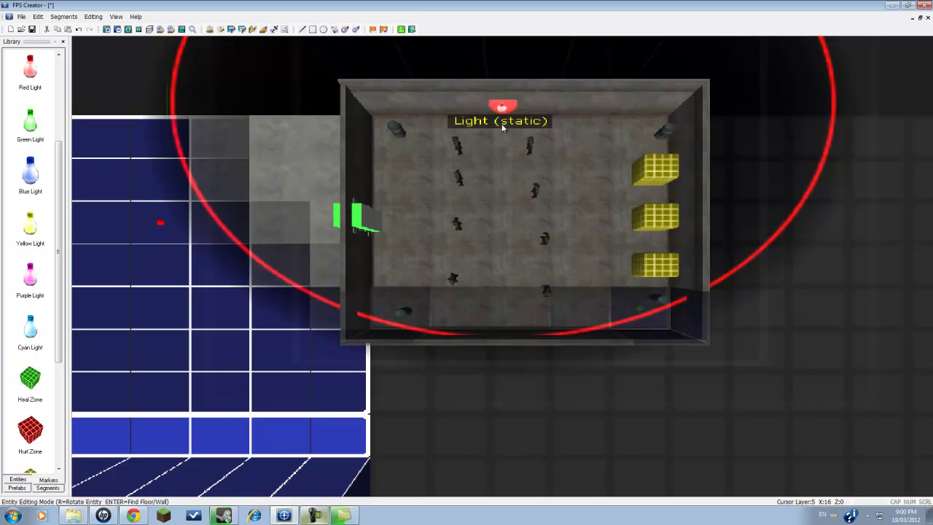
pyautogui.click(502, 128)
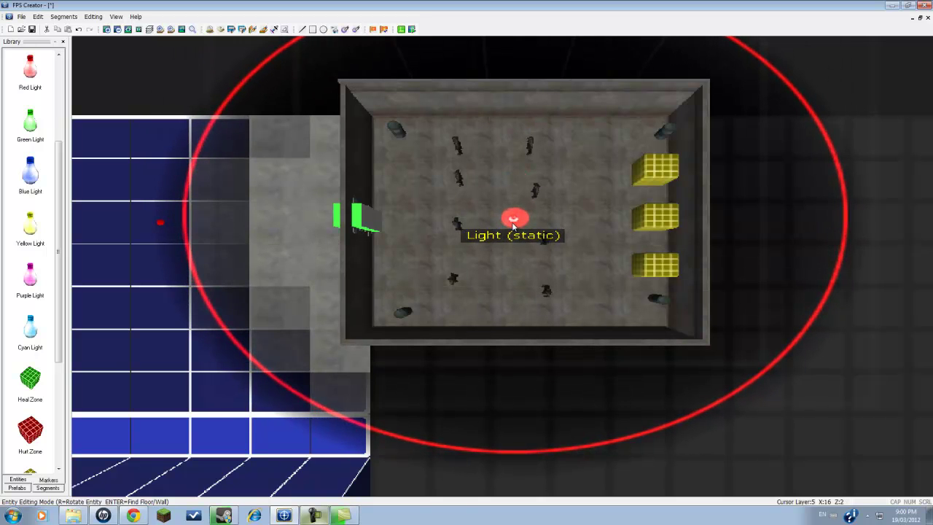
pyautogui.scroll(-1, 526, 226)
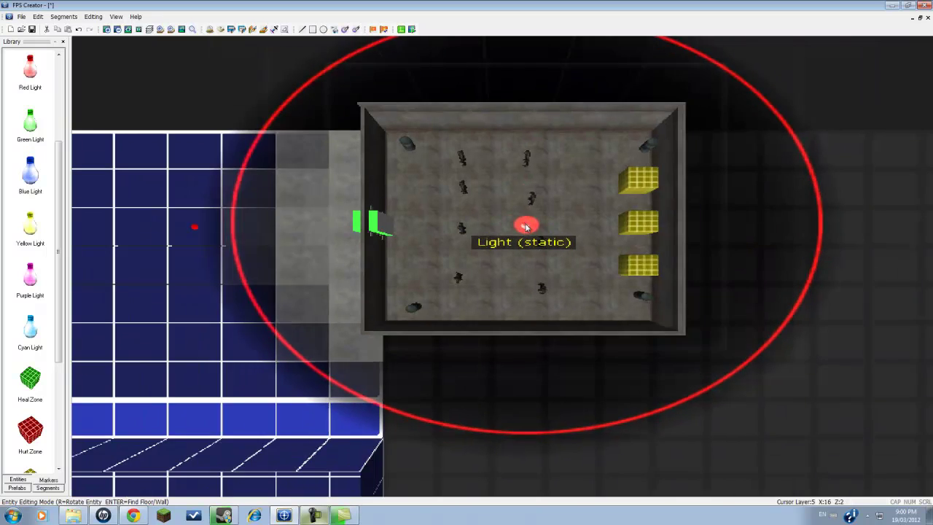
pyautogui.scroll(-2, 526, 226)
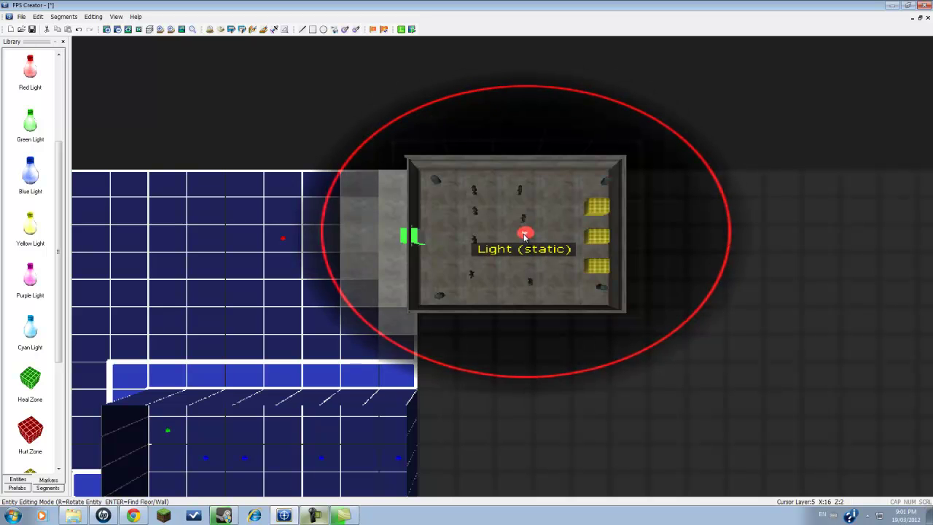
pyautogui.scroll(-1, 524, 237)
pyautogui.scroll(-1, 524, 237)
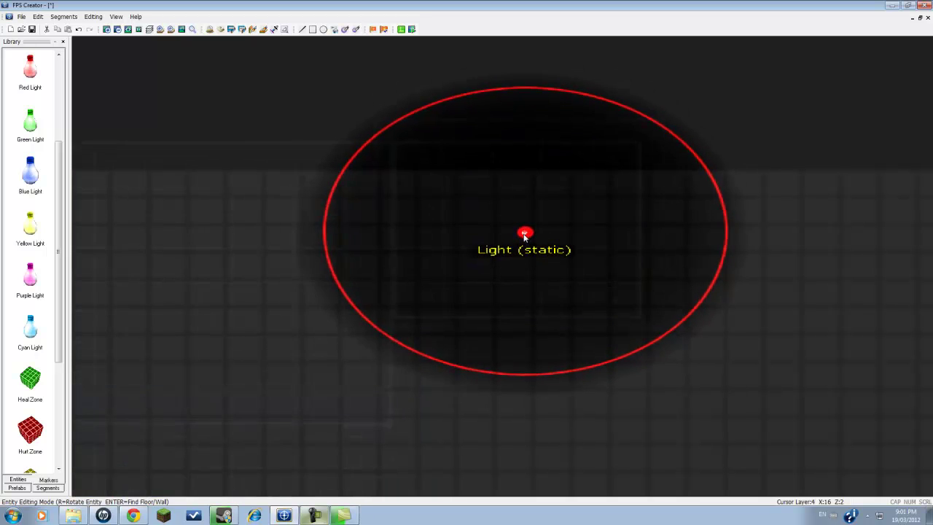
pyautogui.scroll(2, 524, 237)
pyautogui.scroll(-1, 524, 235)
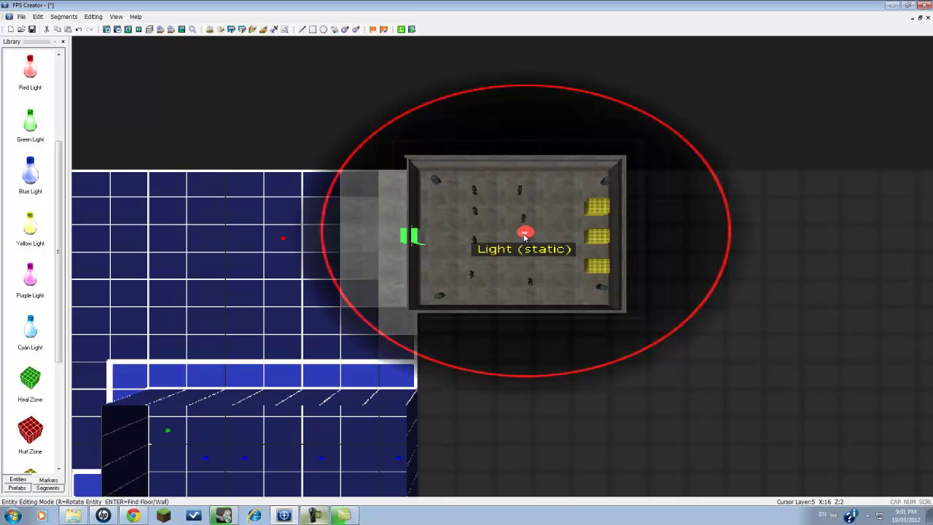
pyautogui.scroll(3, 513, 226)
pyautogui.scroll(-1, 513, 218)
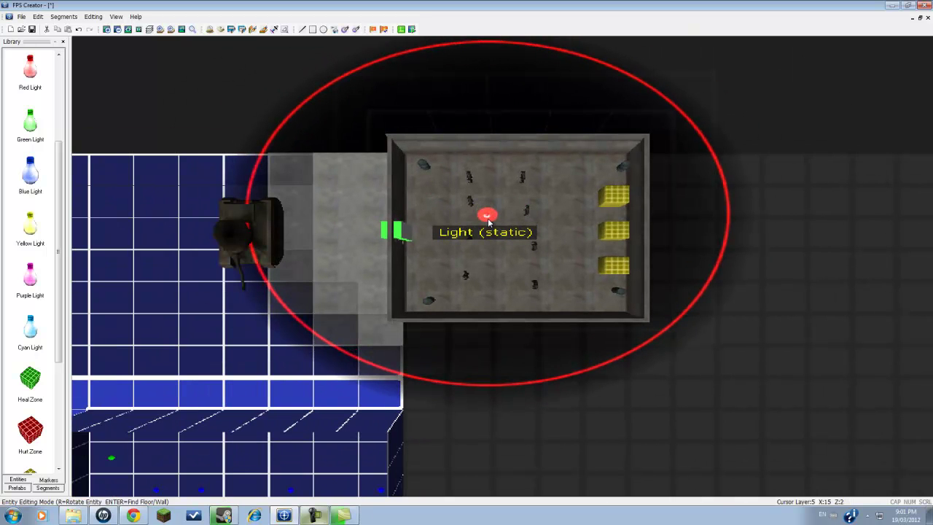
pyautogui.scroll(-1, 488, 218)
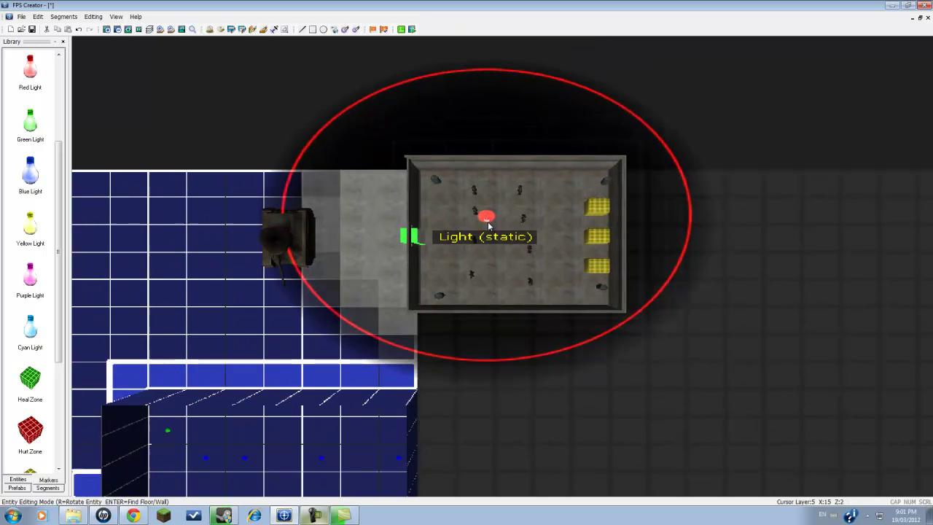
pyautogui.scroll(1, 488, 222)
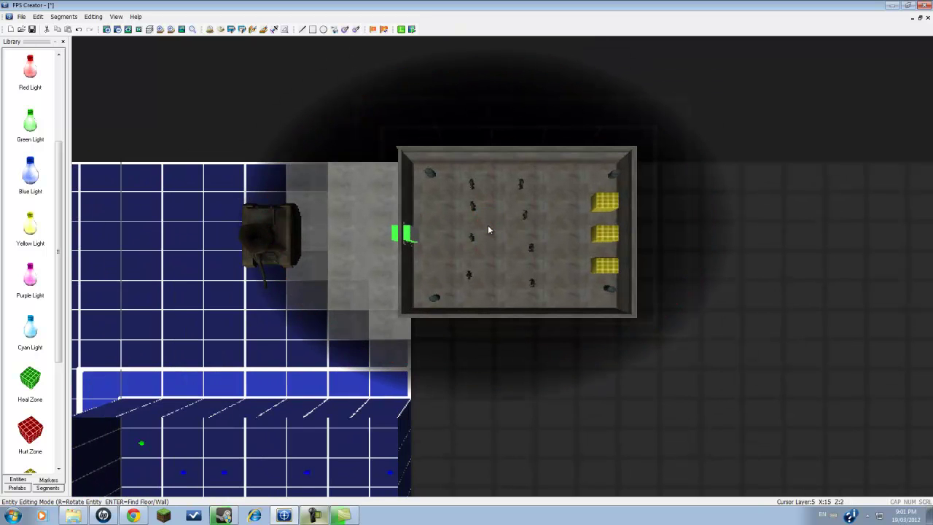
# Place a Red Light against the far wall of the smaller enemy room, between two of the Win Zones
pyautogui.click(488, 225)
pyautogui.scroll(2, 541, 285)
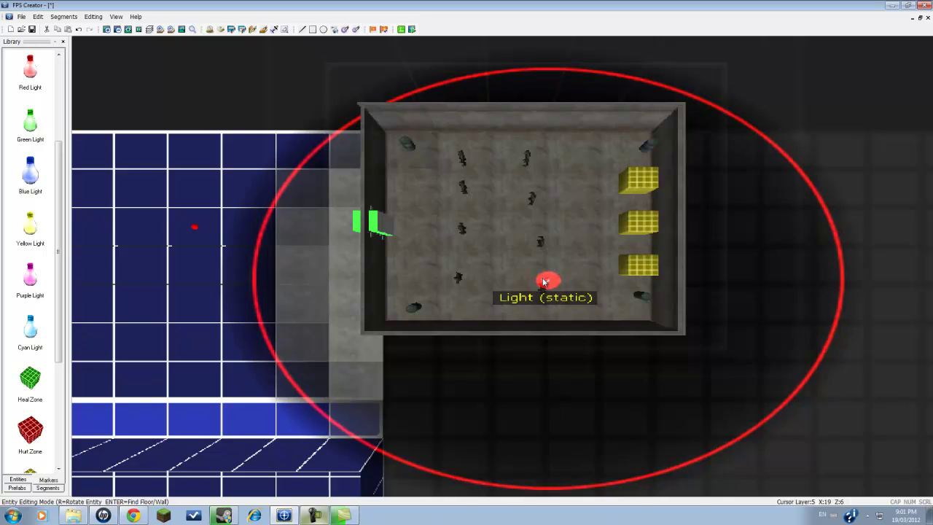
pyautogui.scroll(-3, 544, 282)
pyautogui.press('Down')
pyautogui.press('Up')
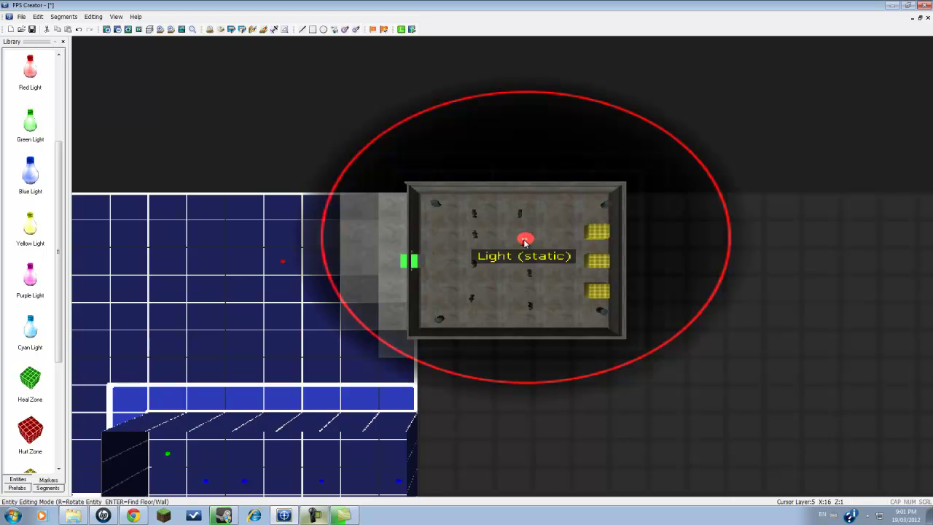
pyautogui.press('Down')
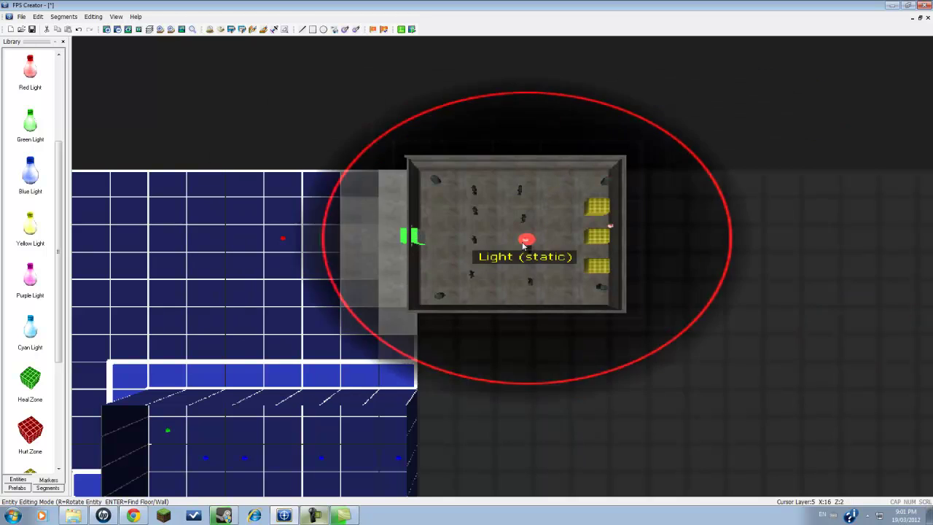
pyautogui.scroll(5, 604, 230)
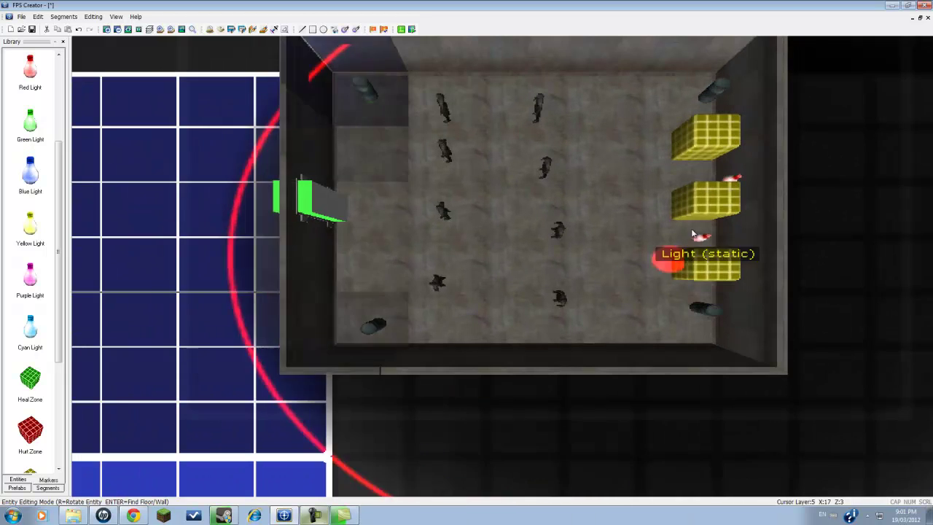
pyautogui.click(732, 180)
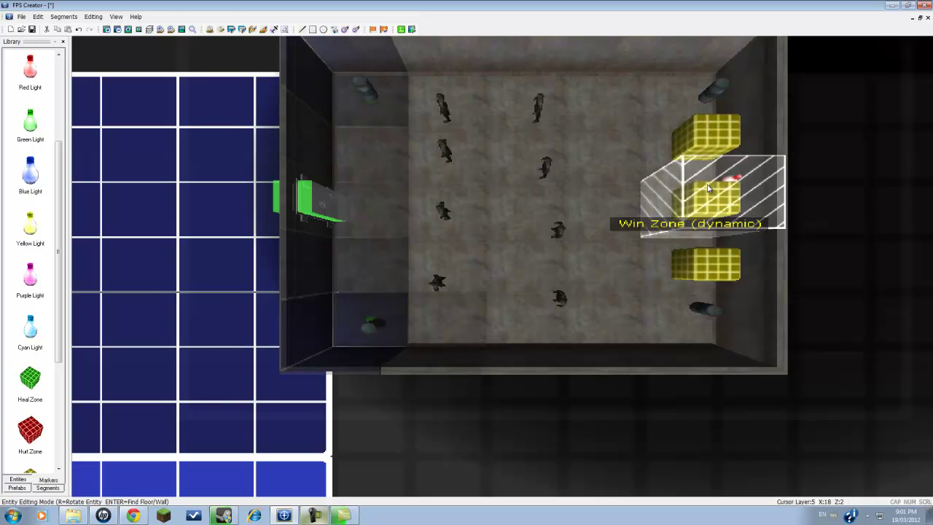
# Set the Red Light's Static Mode to No in its properties and apply the change
pyautogui.scroll(-3, 728, 188)
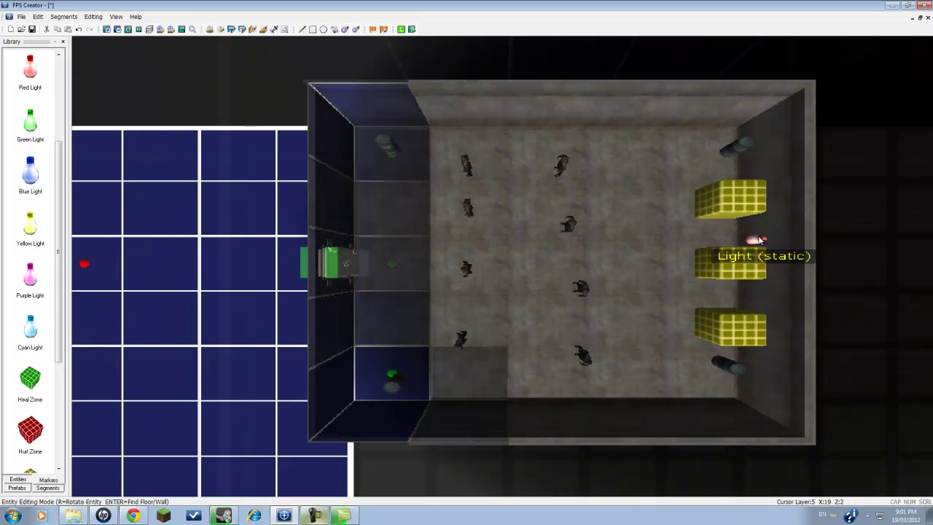
pyautogui.rightClick(759, 240)
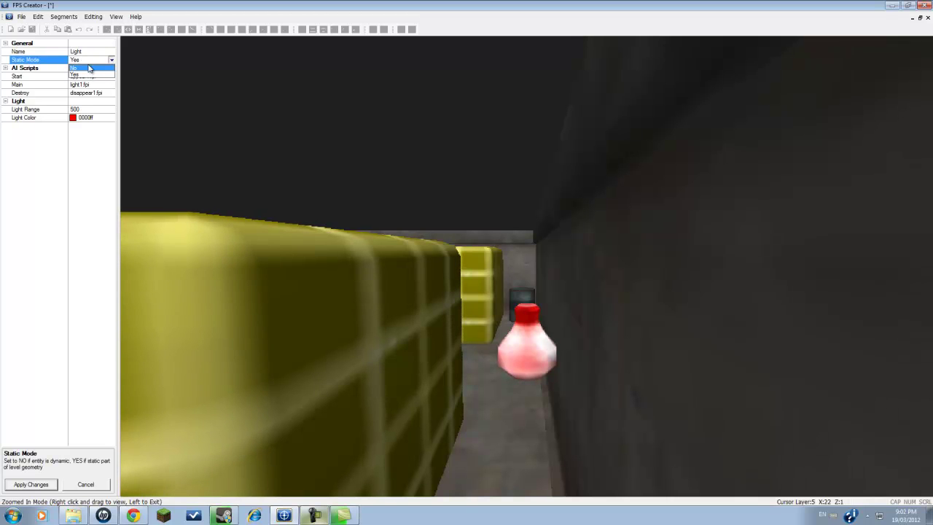
pyautogui.click(89, 68)
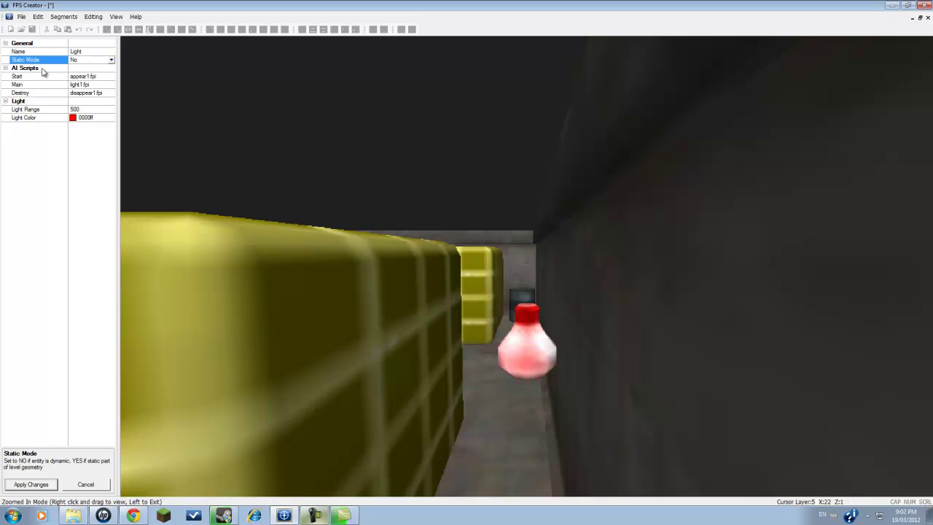
pyautogui.click(29, 486)
# Return to the player markers at the start of the library and examine the layout of the whole level
pyautogui.scroll(-2, 380, 229)
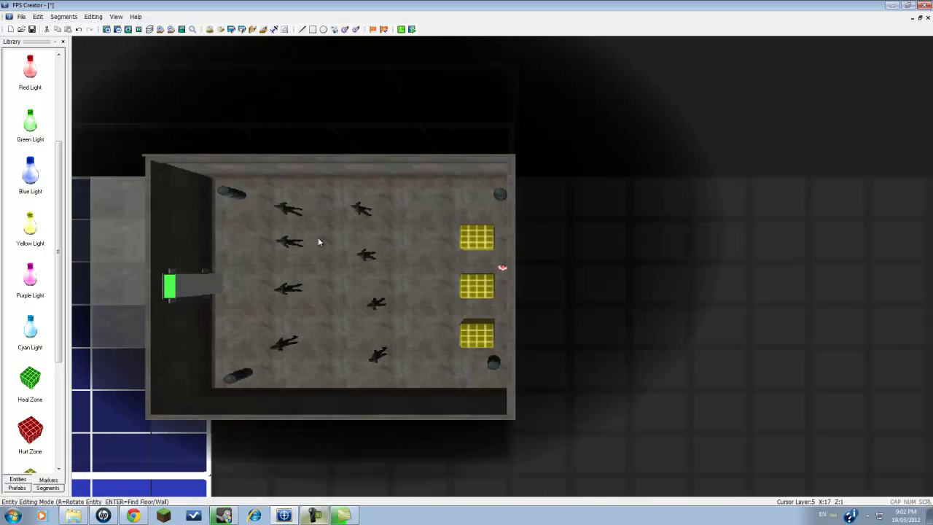
pyautogui.press('Left')
pyautogui.scroll(-5, 247, 270)
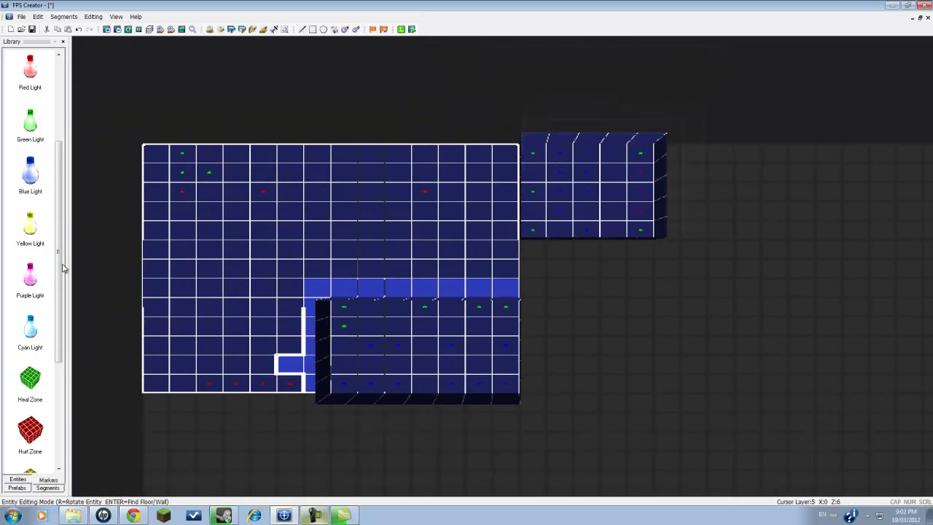
pyautogui.scroll(1, 65, 255)
pyautogui.moveTo(65, 252); pyautogui.dragTo(34, 177)
pyautogui.press('Down')
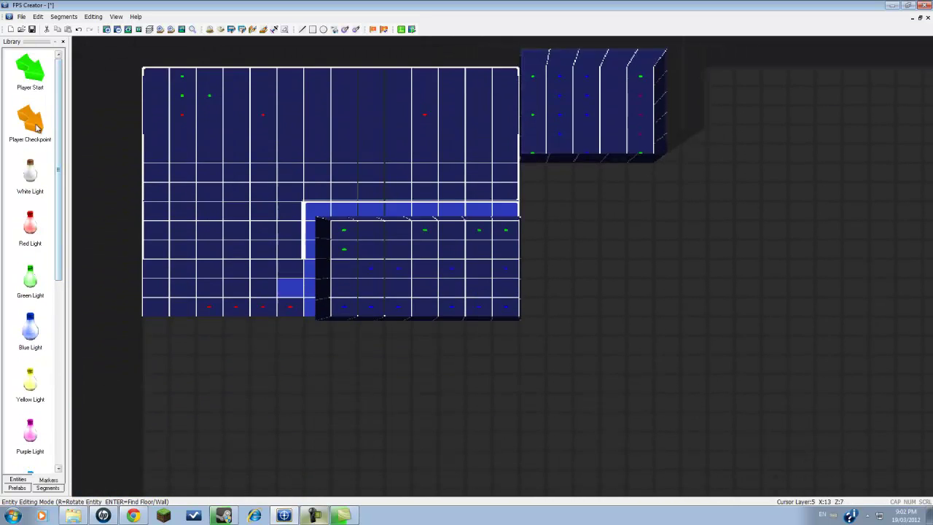
pyautogui.press('Up')
pyautogui.scroll(2, 33, 138)
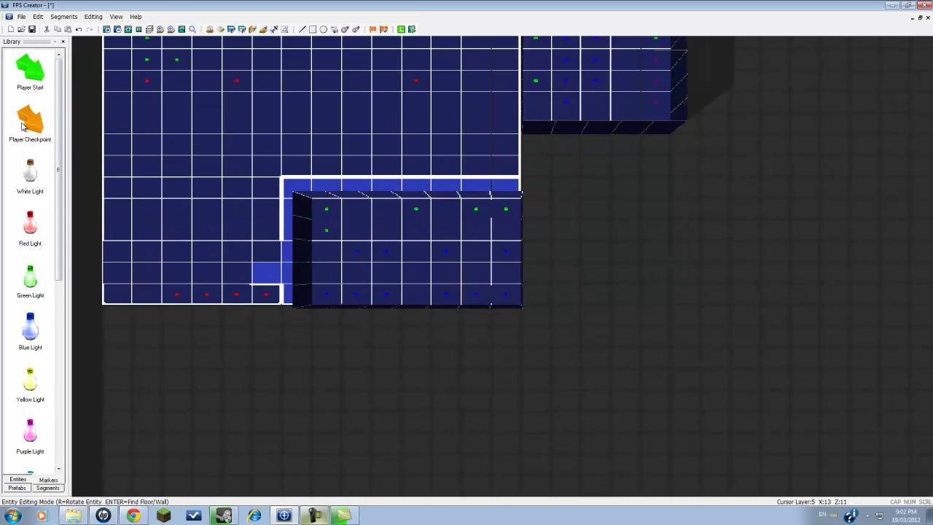
pyautogui.scroll(-3, 187, 248)
pyautogui.scroll(-1, 188, 248)
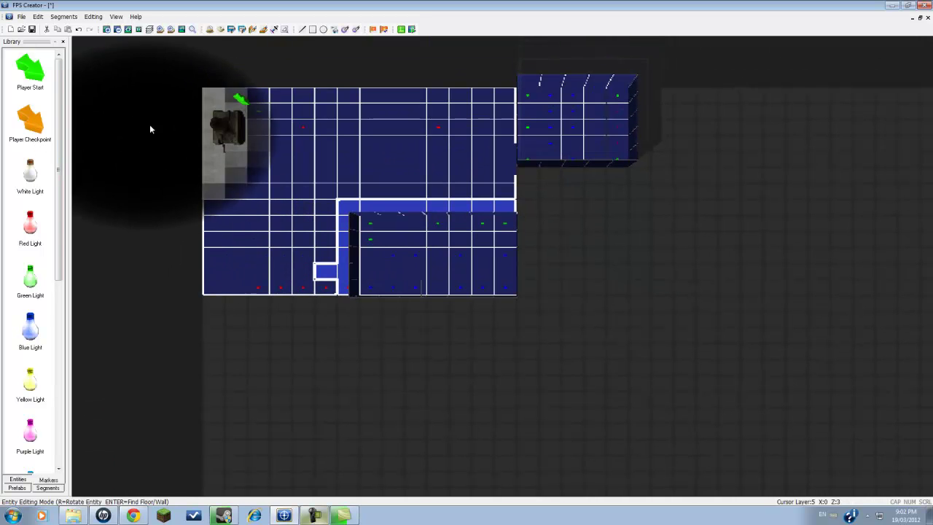
# Examine the open ground, the tanks and both enemy rooms once more before testing the level
pyautogui.scroll(2, 189, 115)
pyautogui.press('Up')
pyautogui.press('Left')
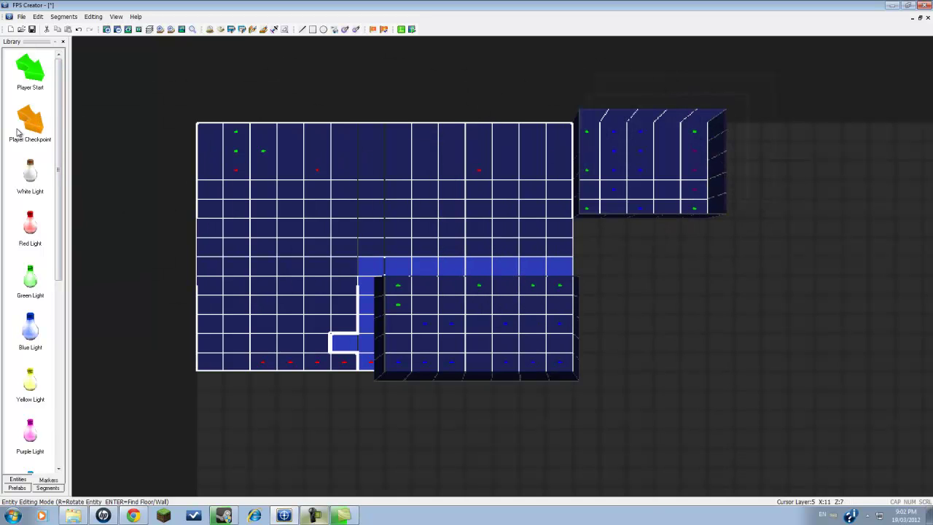
pyautogui.press('Down')
pyautogui.press('+')
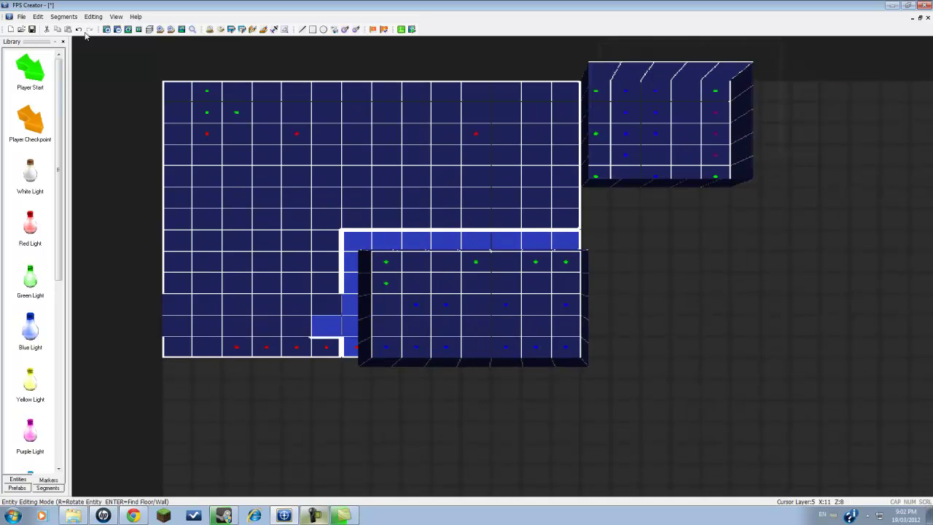
pyautogui.press('-')
pyautogui.press('Up')
pyautogui.press('-')
pyautogui.press('Up')
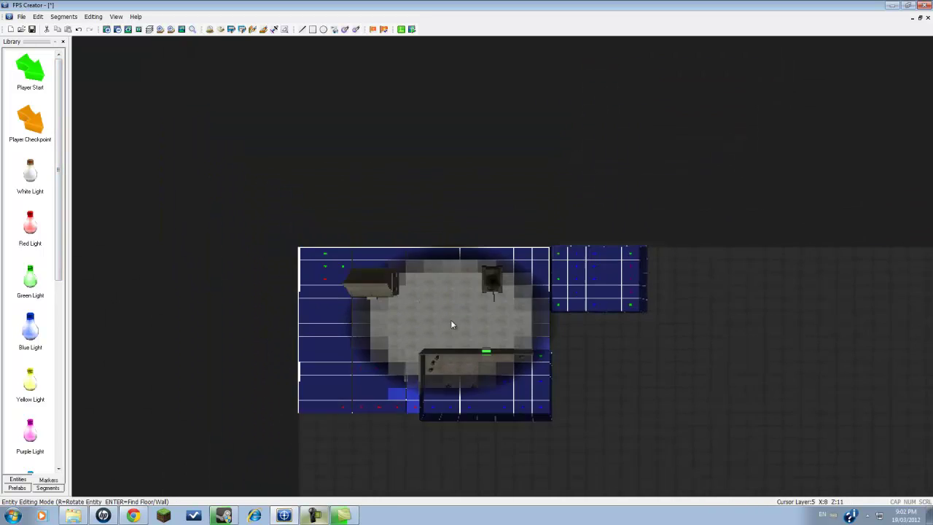
pyautogui.press('+')
pyautogui.press('Down')
pyautogui.scroll(5, 451, 333)
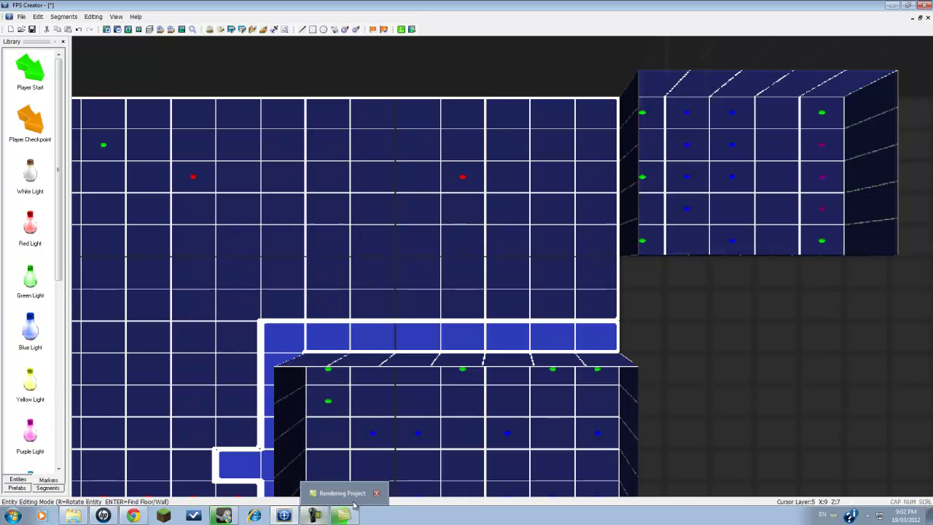
# Start a test game of the level and move its loading dialog aside
pyautogui.moveTo(317, 515)
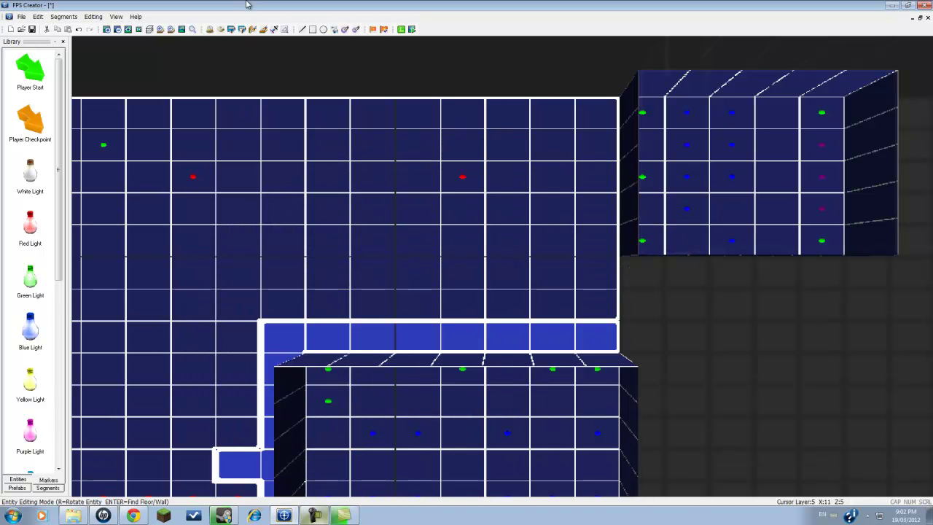
pyautogui.click(400, 29)
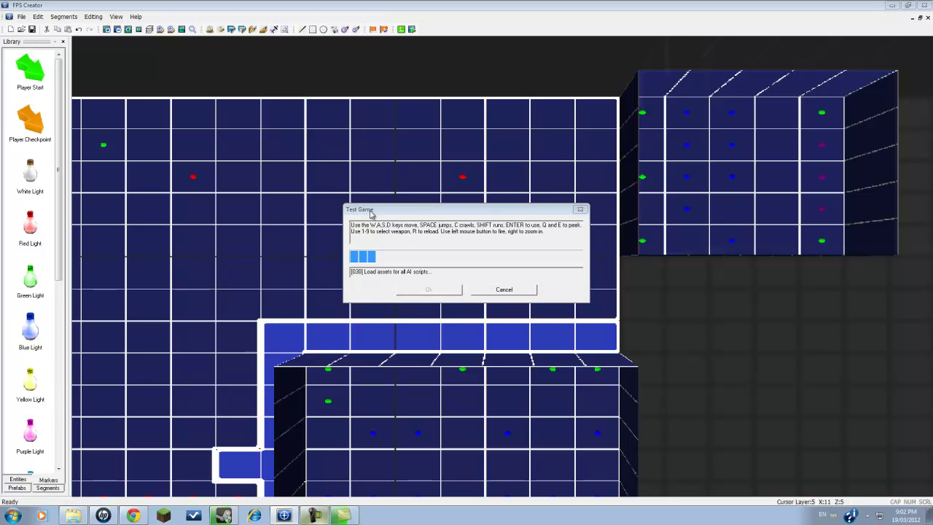
pyautogui.moveTo(371, 213); pyautogui.dragTo(315, 134)
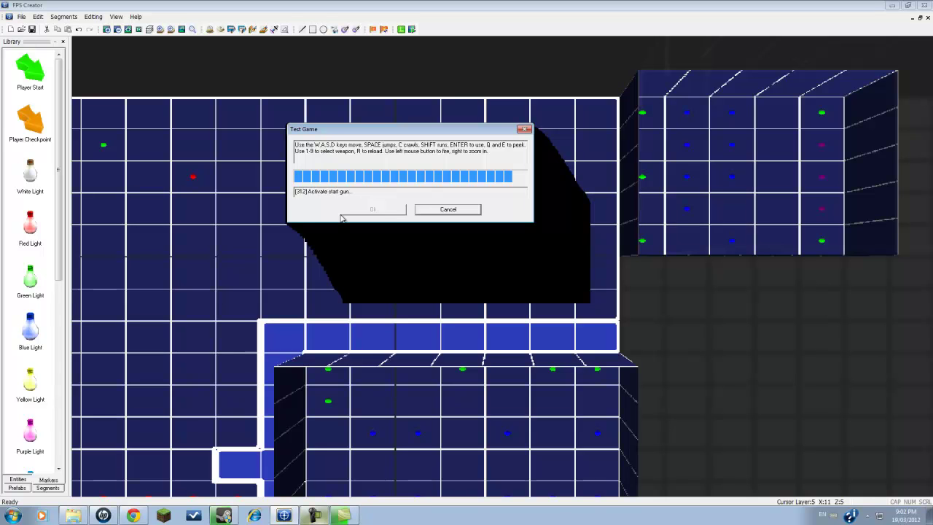
# Lower the system sound volume while the test game loads
pyautogui.press('XF86AudioLowerVolume')
pyautogui.press('XF86AudioLowerVolume')
pyautogui.press('XF86AudioLowerVolume')
pyautogui.press('XF86AudioLowerVolume')
pyautogui.press('XF86AudioLowerVolume')
pyautogui.press('XF86AudioLowerVolume')
pyautogui.press('XF86AudioLowerVolume')
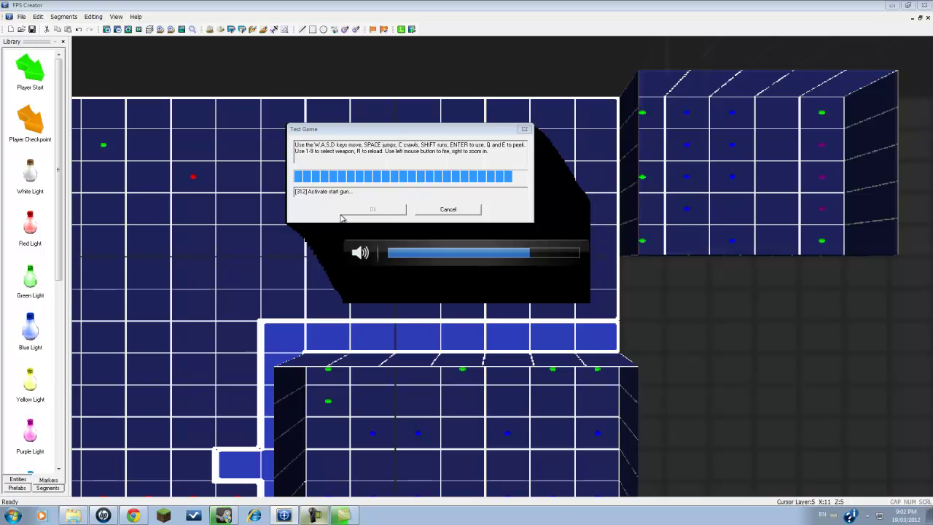
pyautogui.press('XF86AudioLowerVolume')
pyautogui.press('XF86AudioLowerVolume')
pyautogui.press('XF86AudioLowerVolume')
pyautogui.press('XF86AudioLowerVolume')
pyautogui.press('XF86AudioLowerVolume')
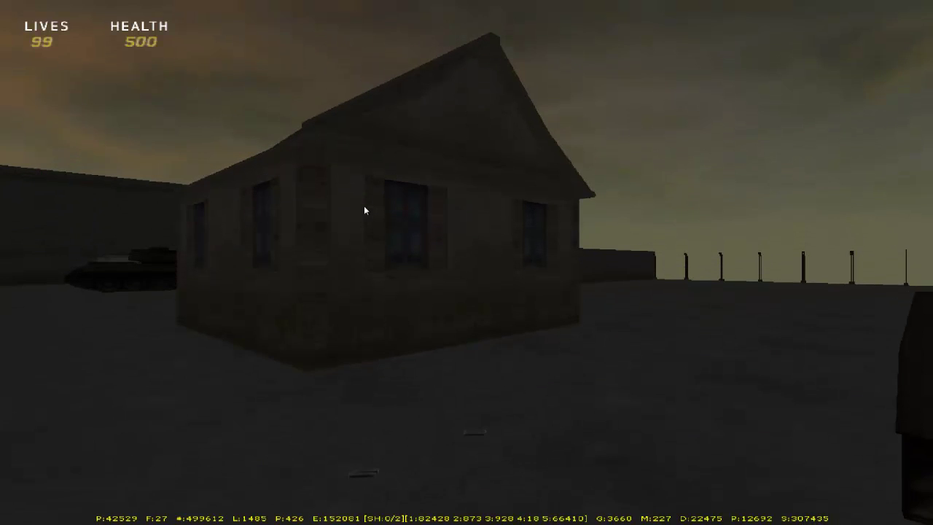
# Pick up the submachine gun and ammo in the test game and walk around the nearby tank
pyautogui.press('w')
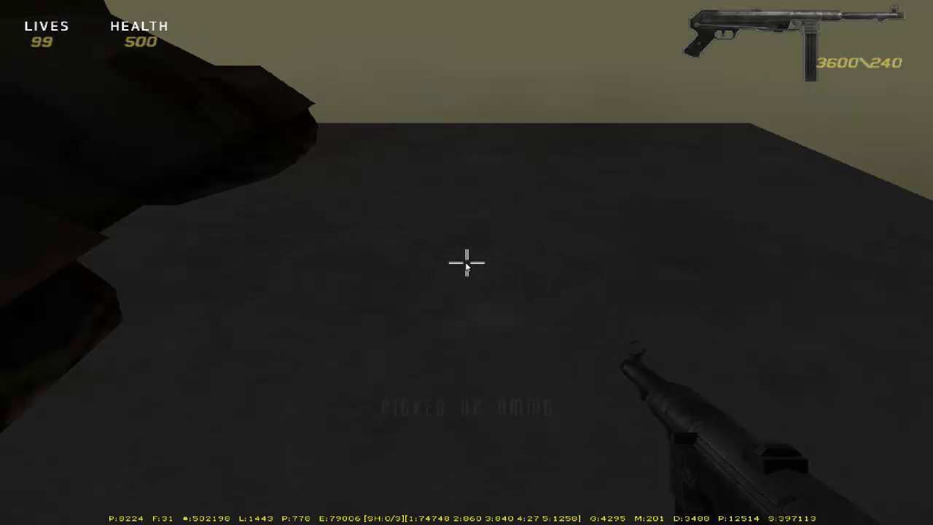
pyautogui.press('w')
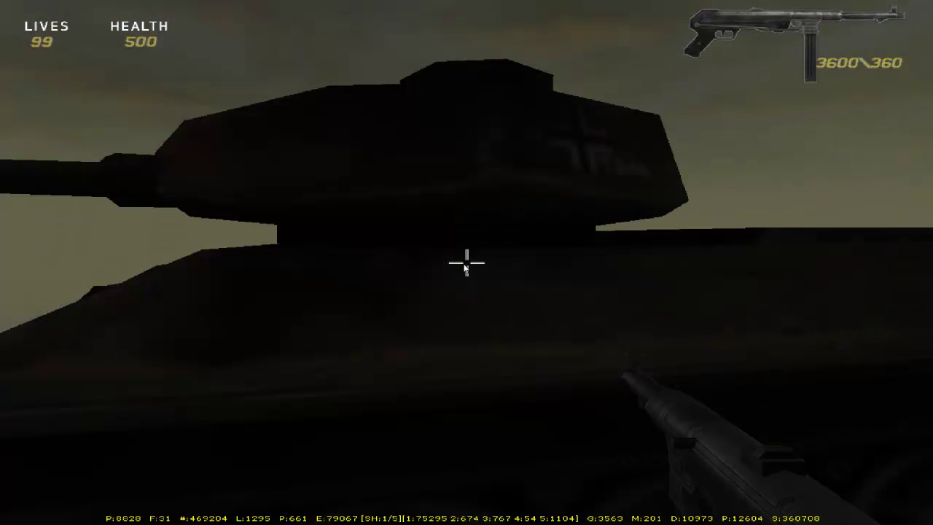
pyautogui.press('a')
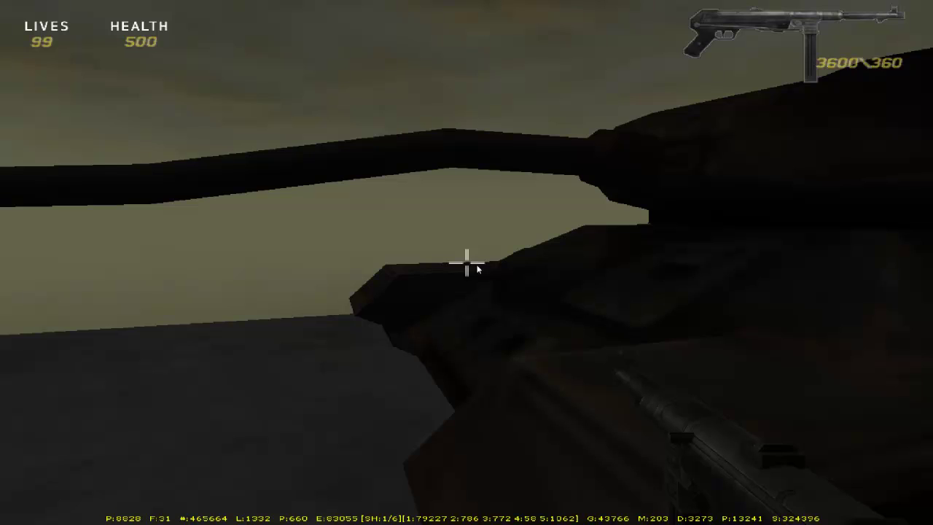
pyautogui.press('a')
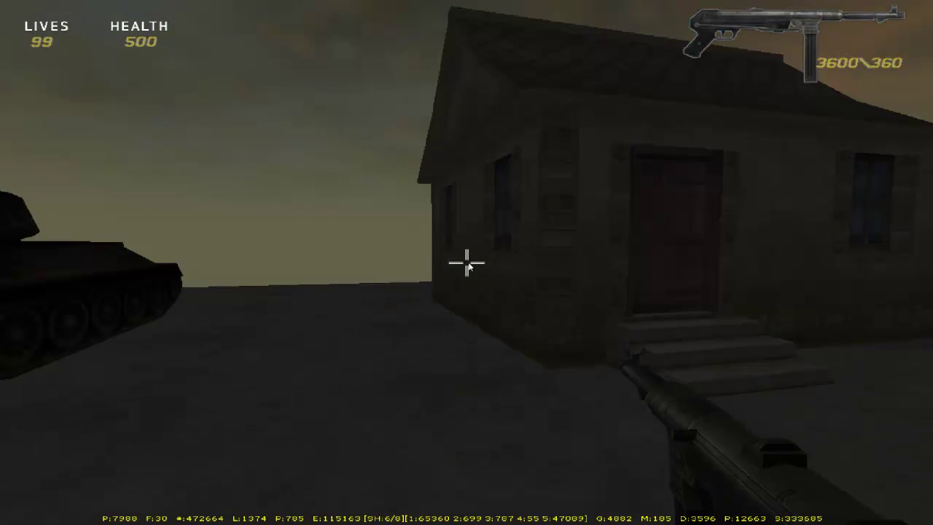
# Cross the open ground past the house to the walled enemy room, open its door and go inside
pyautogui.press('w')
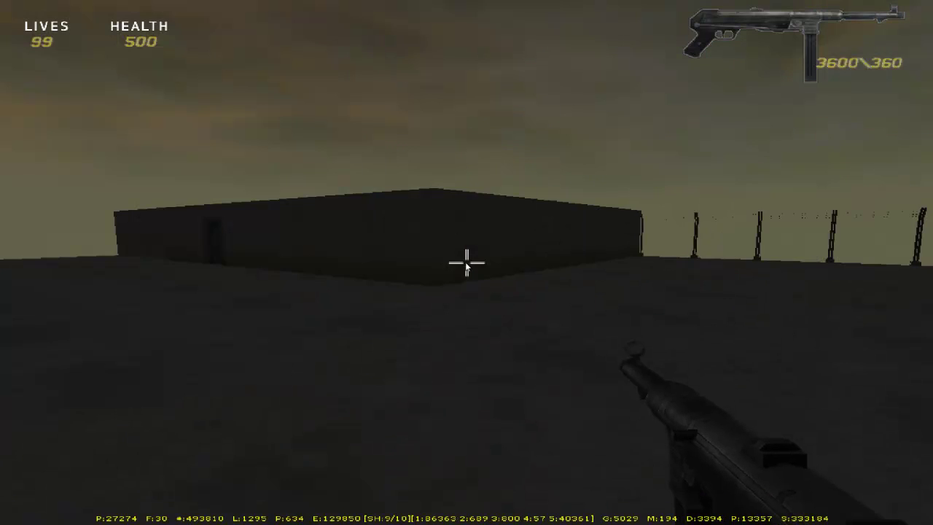
pyautogui.press('w')
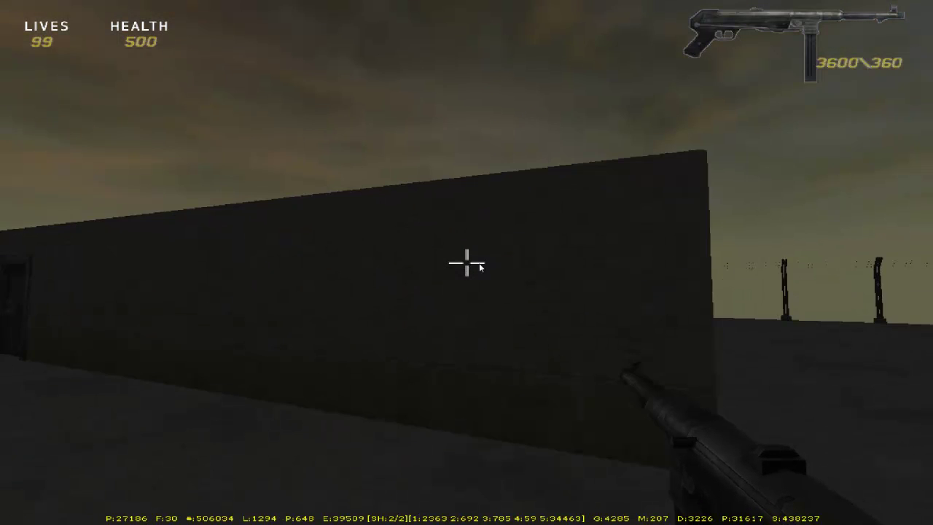
pyautogui.press('w')
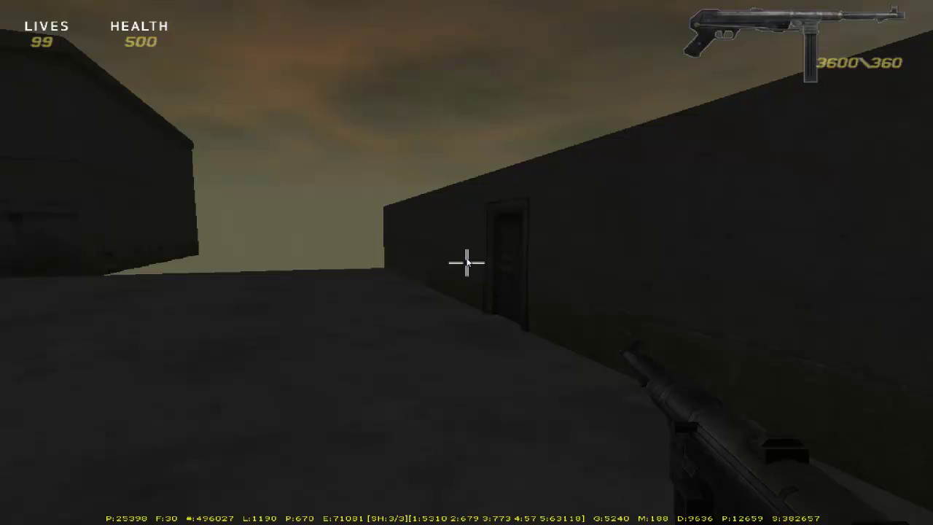
pyautogui.press('w')
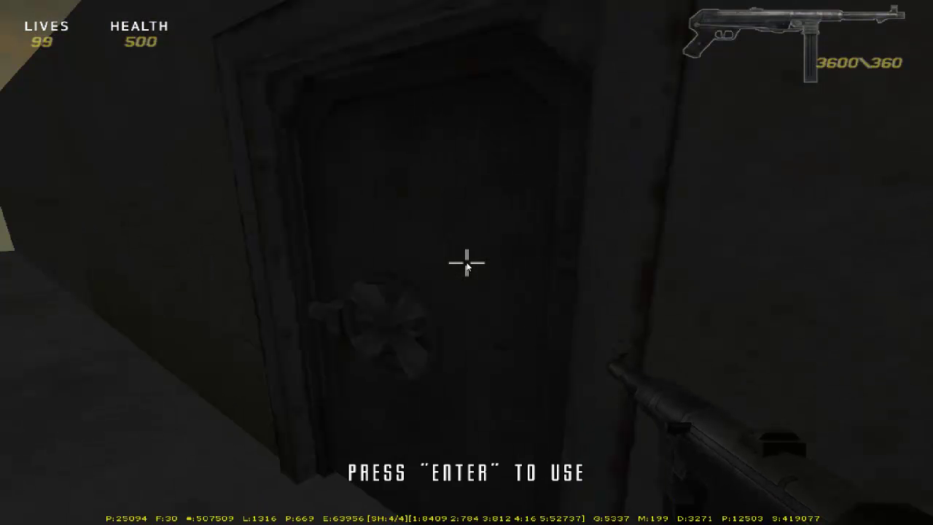
pyautogui.press('w')
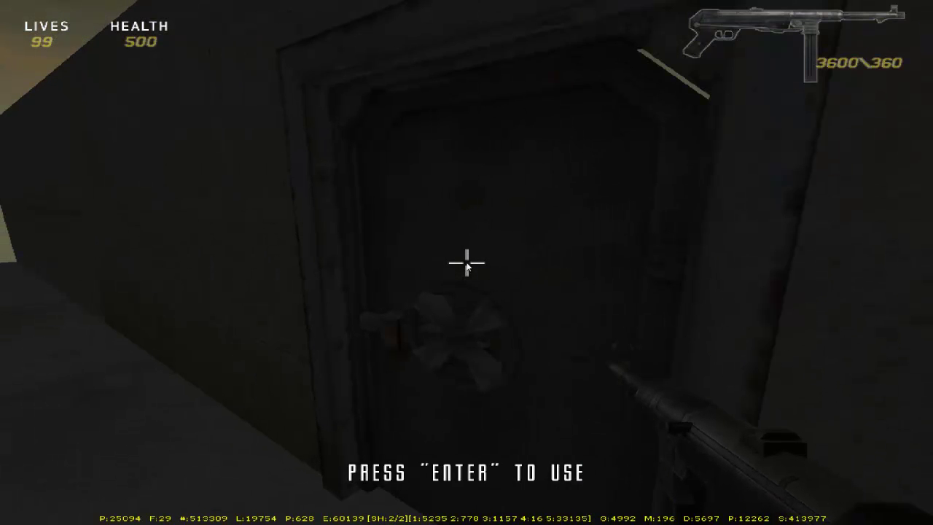
pyautogui.press('Return')
pyautogui.press('w')
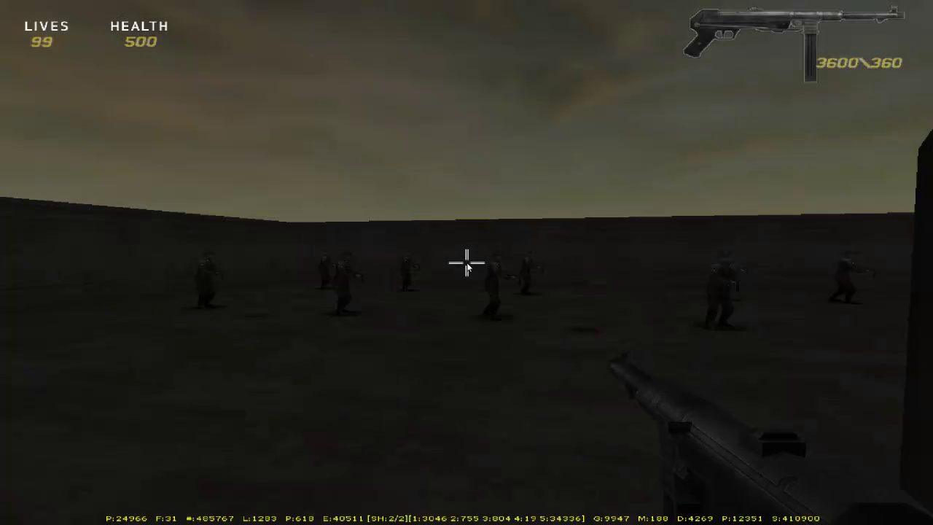
pyautogui.press('w')
pyautogui.press('w')
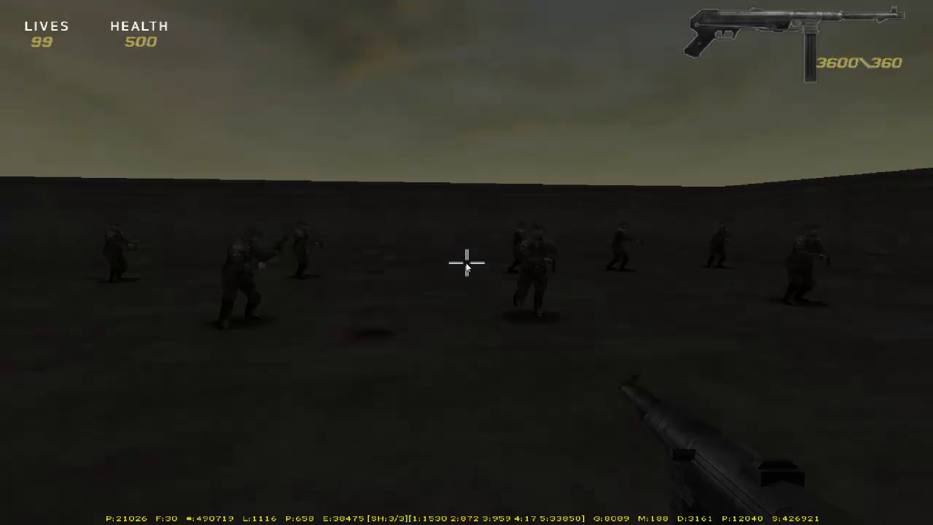
# Shoot the Wehrmacht soldiers charging towards the entrance of the first enemy room
pyautogui.click(465, 267)
pyautogui.click(467, 267)
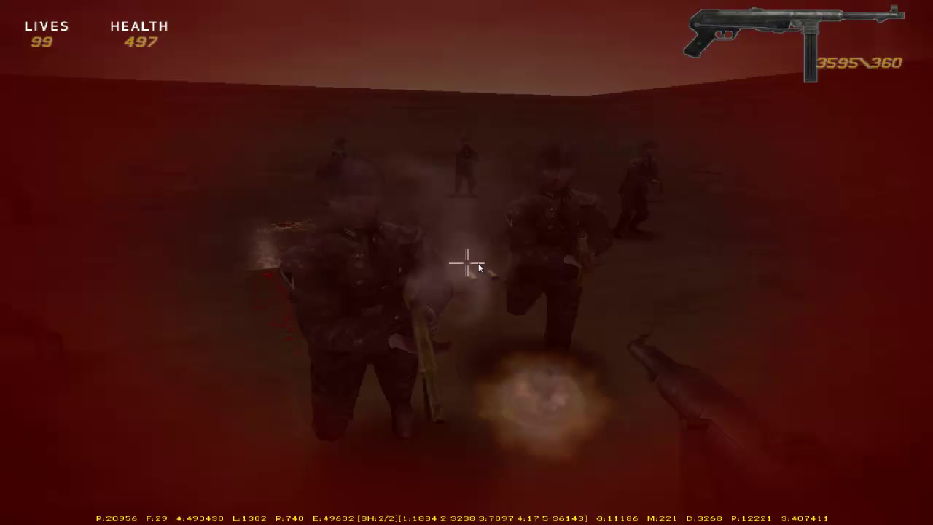
pyautogui.click(455, 262)
pyautogui.click(466, 262)
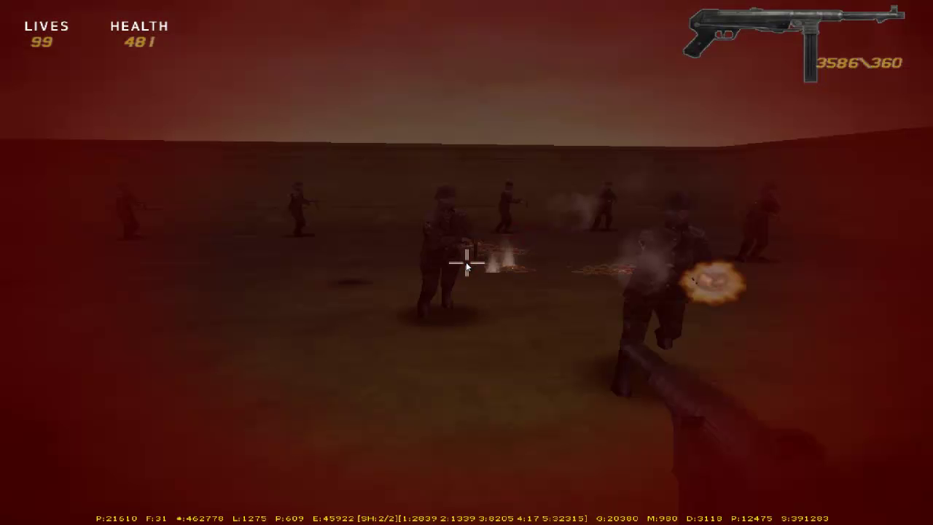
pyautogui.click(467, 267)
pyautogui.click(467, 267)
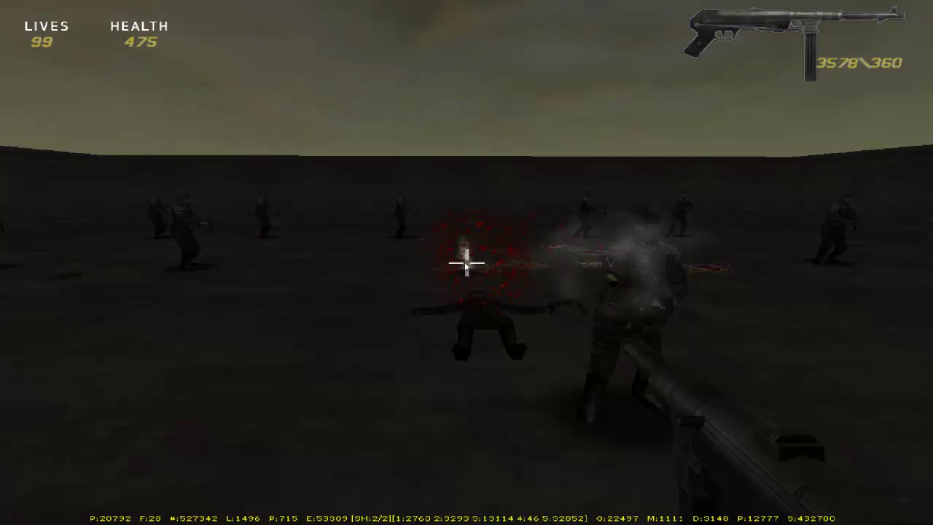
pyautogui.click(466, 267)
pyautogui.click(467, 267)
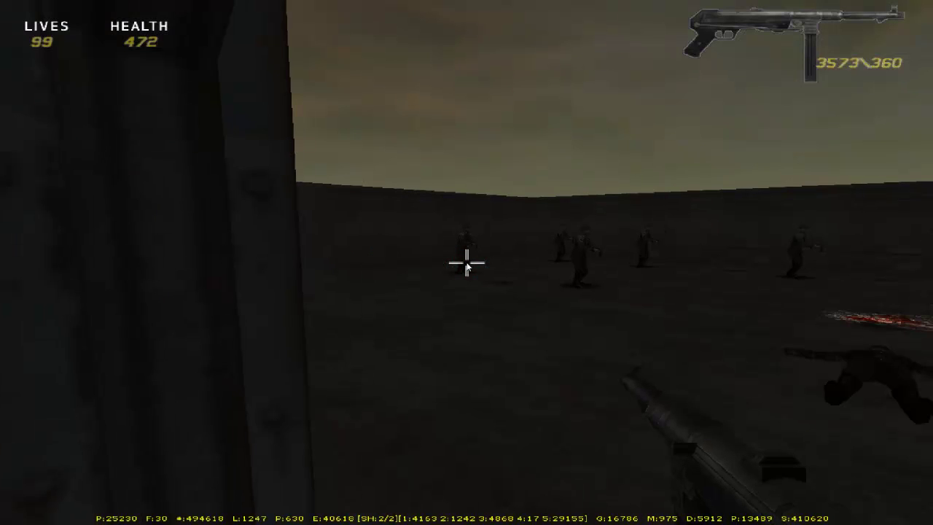
# Advance into the first enemy room, shooting the soldiers along the side wall and collecting dropped ammo
pyautogui.click(466, 267)
pyautogui.click(466, 266)
pyautogui.click(467, 267)
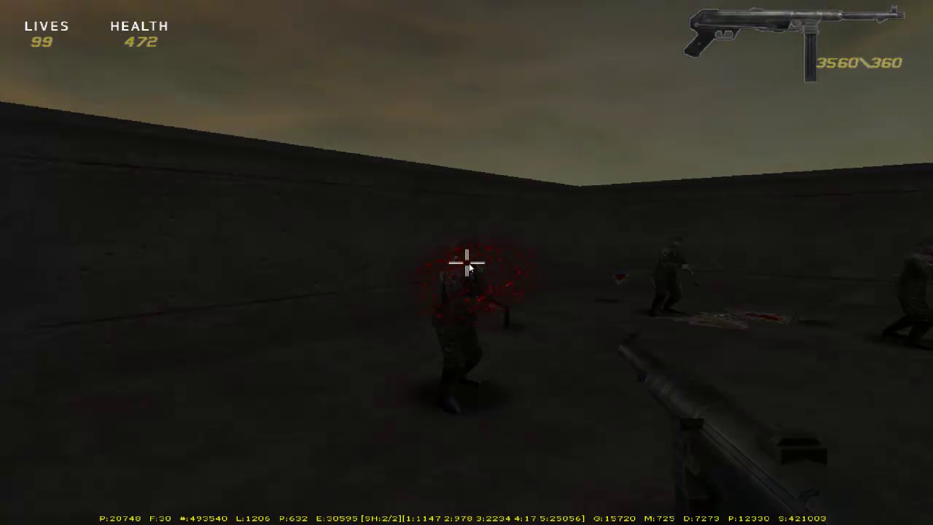
pyautogui.click(467, 267)
pyautogui.click(466, 266)
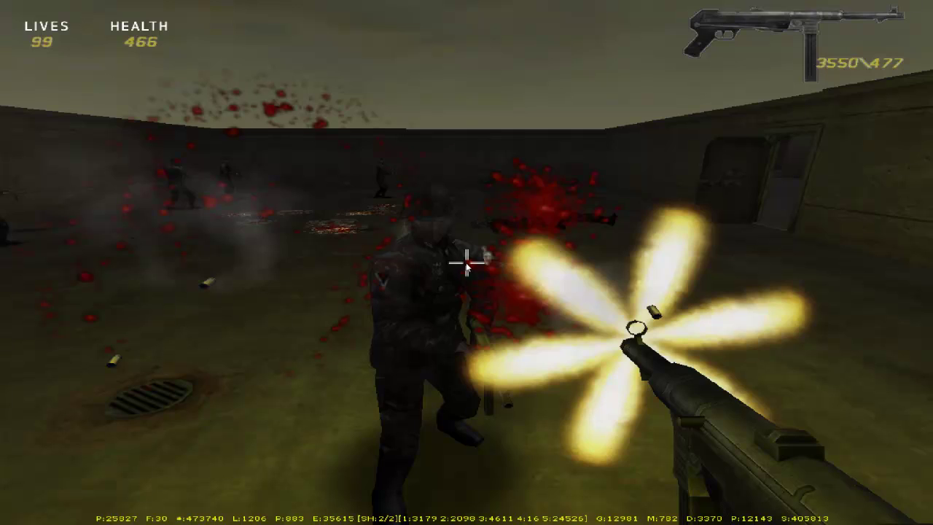
pyautogui.click(466, 267)
pyautogui.click(470, 268)
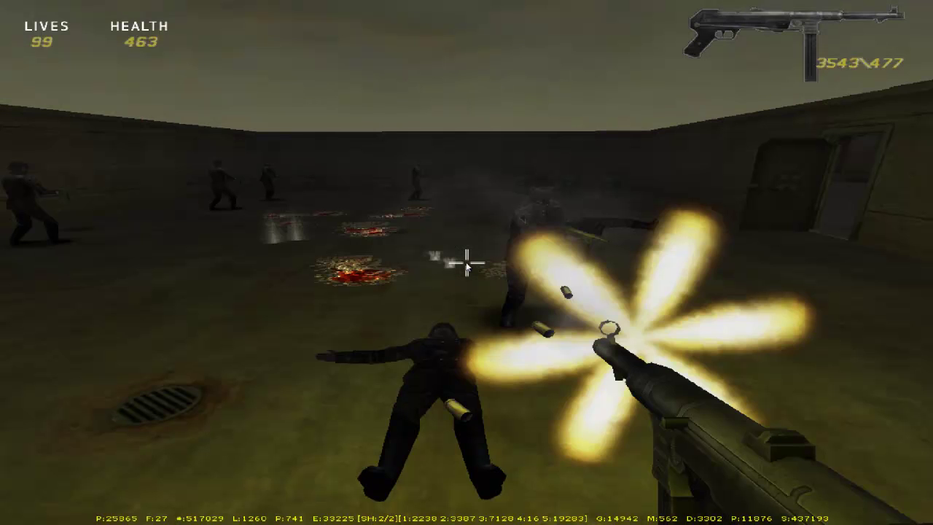
pyautogui.click(466, 266)
pyautogui.click(467, 266)
pyautogui.click(466, 266)
pyautogui.click(451, 266)
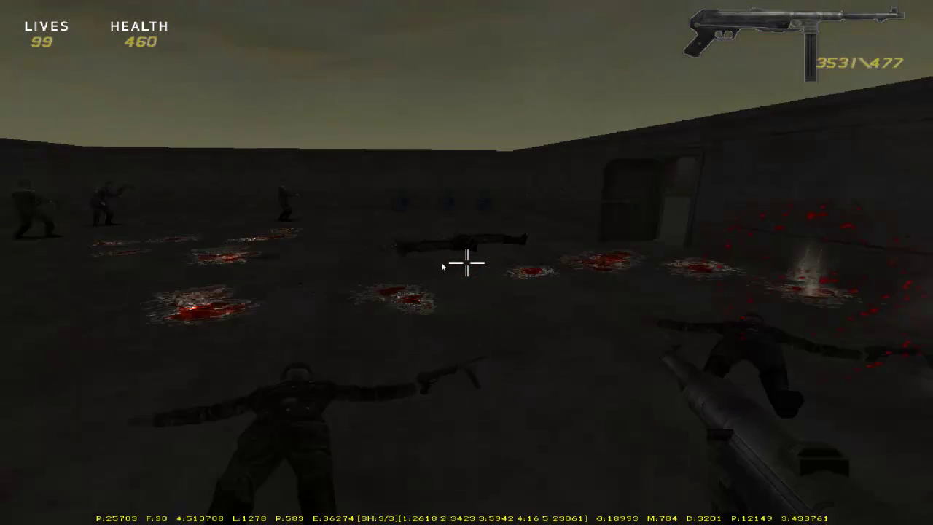
# Shoot the soldiers near the floor drain and in the room's corner, collecting the ammo they drop
pyautogui.click(466, 266)
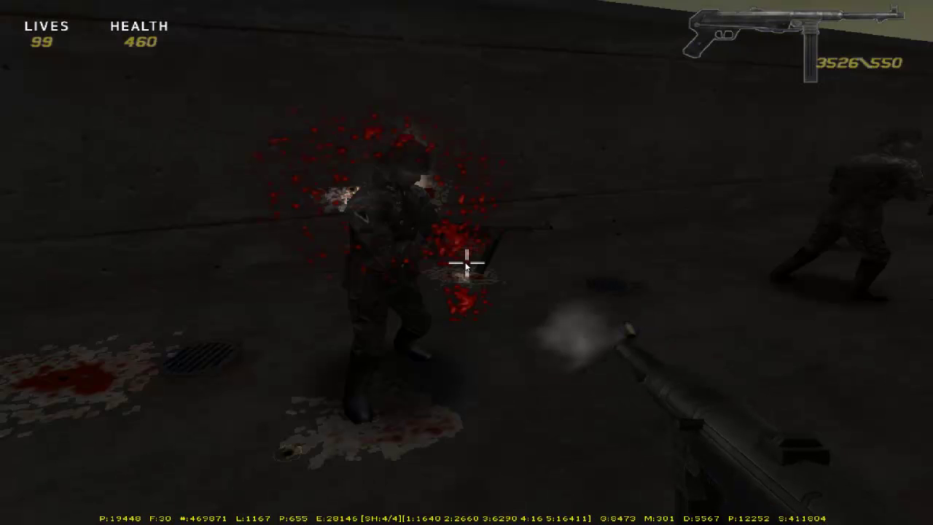
pyautogui.click(466, 266)
pyautogui.click(467, 266)
pyautogui.click(467, 266)
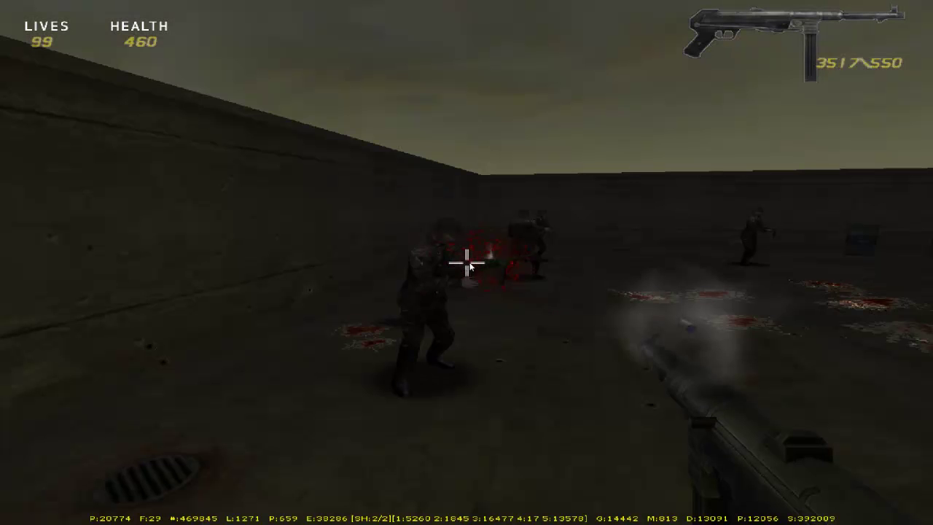
pyautogui.click(466, 266)
pyautogui.click(467, 266)
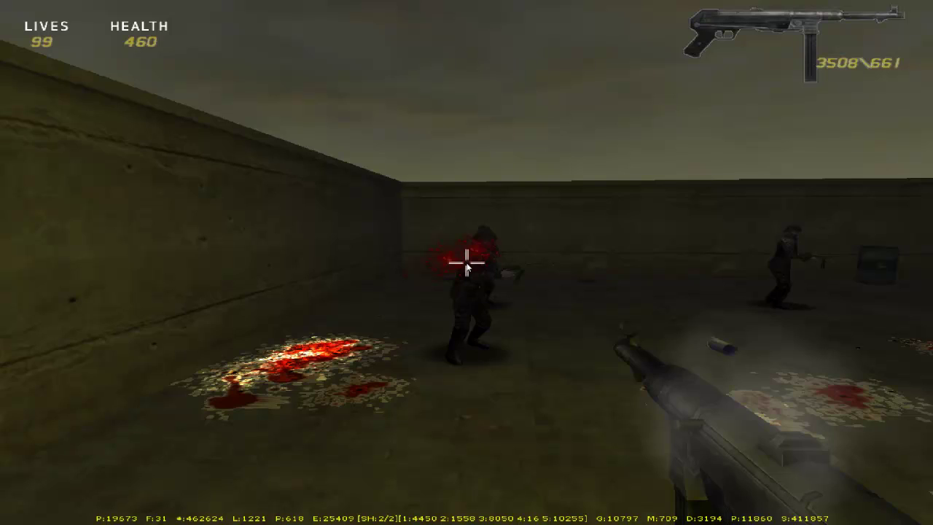
pyautogui.click(466, 266)
pyautogui.click(466, 266)
pyautogui.click(466, 266)
pyautogui.click(466, 266)
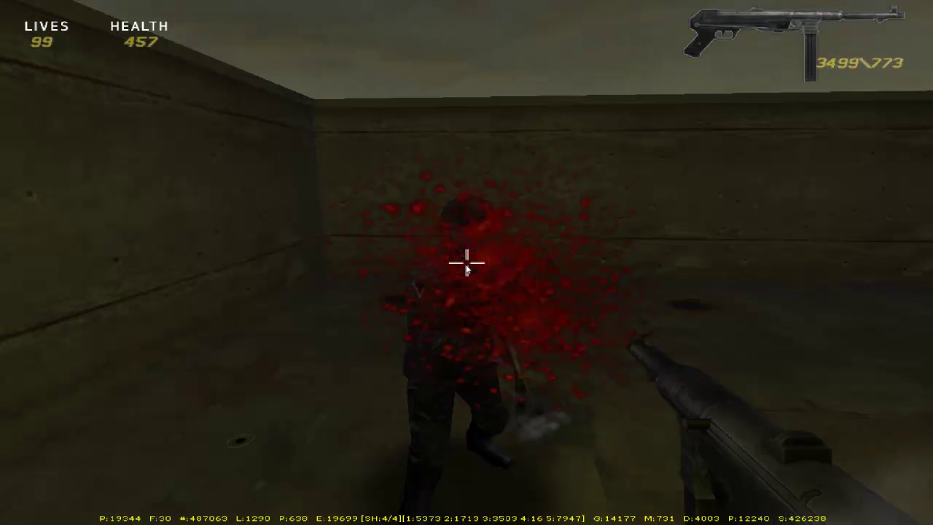
pyautogui.click(466, 266)
pyautogui.click(467, 266)
pyautogui.click(466, 266)
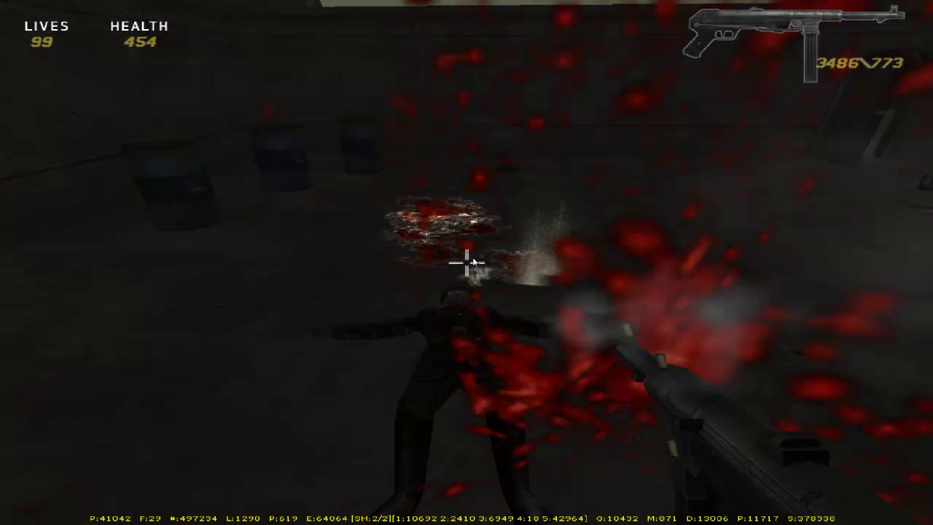
# Shoot the remaining running soldiers to clear the first enemy room
pyautogui.click(467, 266)
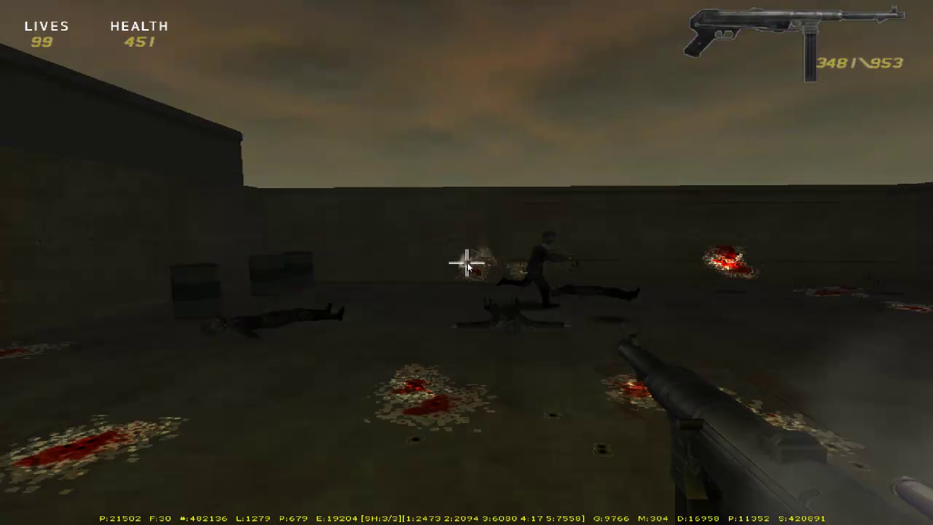
pyautogui.click(466, 266)
pyautogui.click(466, 266)
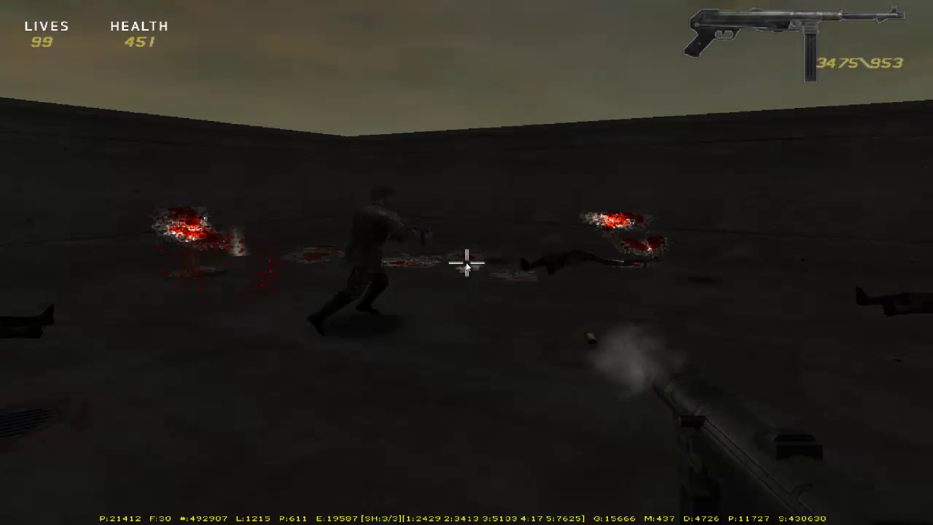
pyautogui.click(467, 266)
pyautogui.click(467, 266)
pyautogui.click(466, 266)
pyautogui.click(466, 266)
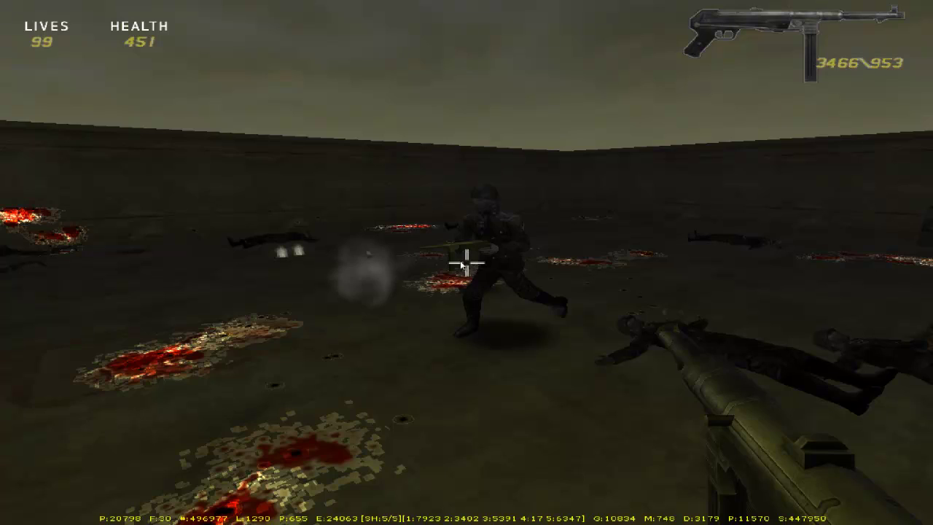
pyautogui.click(467, 266)
pyautogui.click(467, 266)
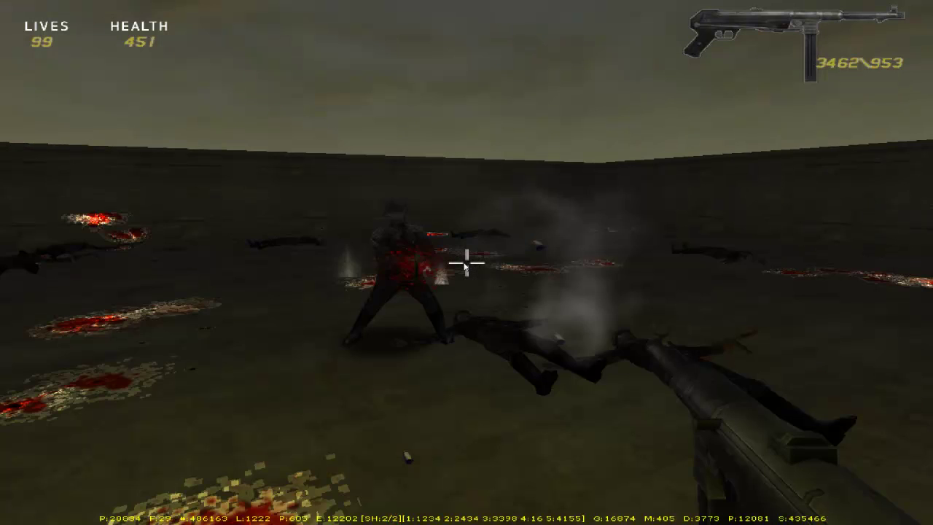
pyautogui.click(467, 266)
pyautogui.click(466, 266)
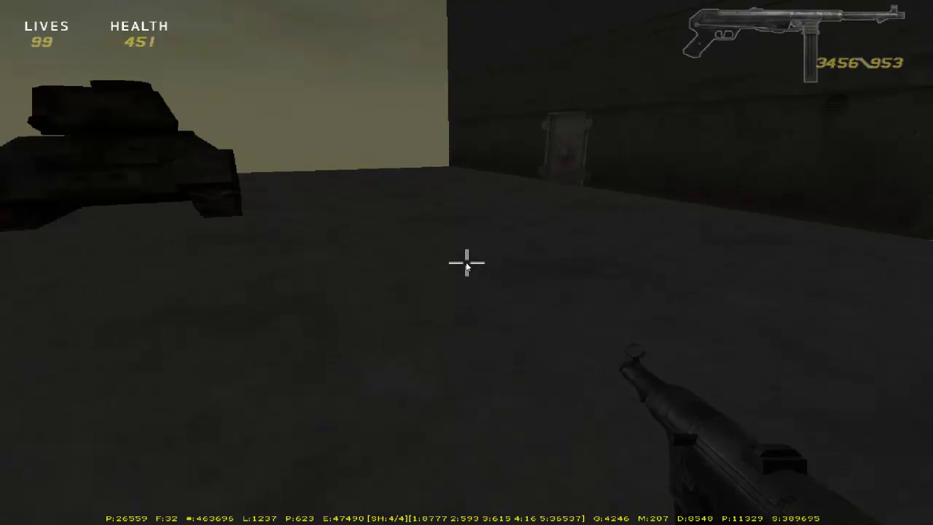
# Fire a few test shots outside, walk to the second enemy room, open its door and enter
pyautogui.click(467, 267)
pyautogui.click(467, 266)
pyautogui.click(468, 266)
pyautogui.press('w')
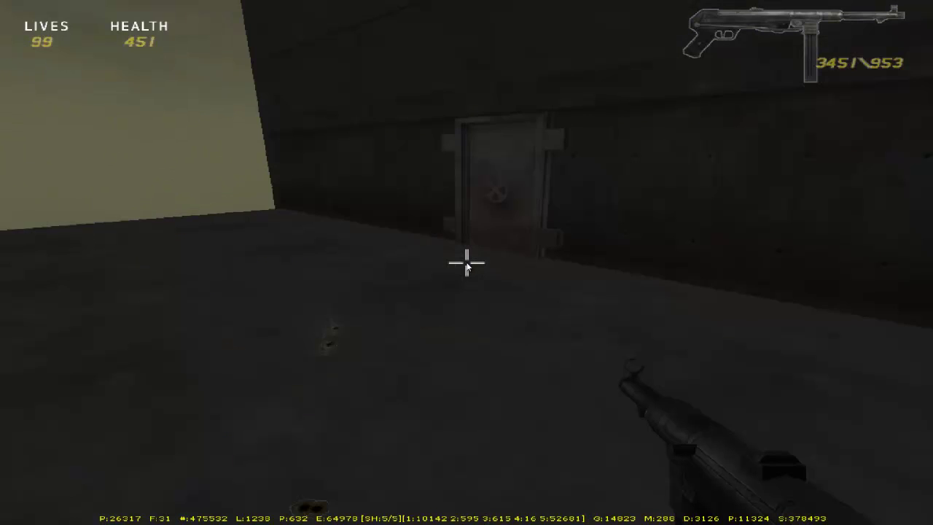
pyautogui.press('Up')
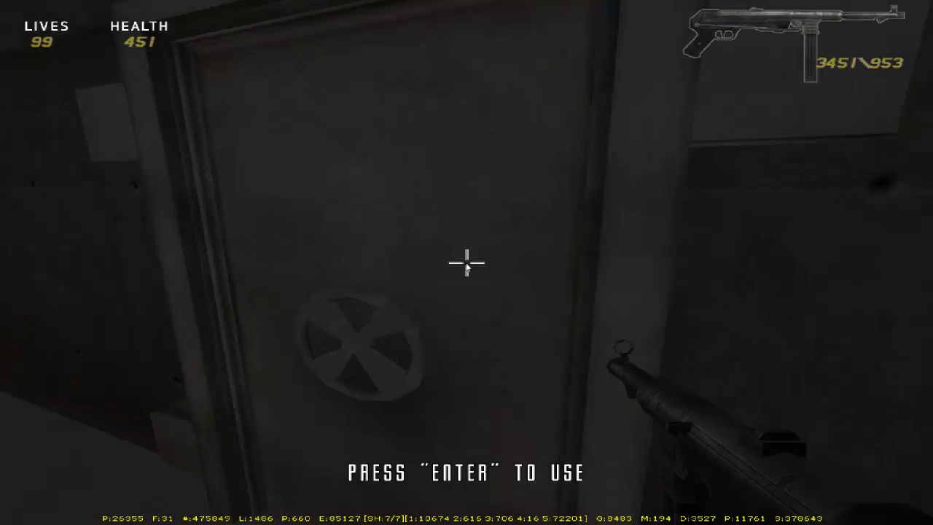
pyautogui.press('Return')
pyautogui.press('Up')
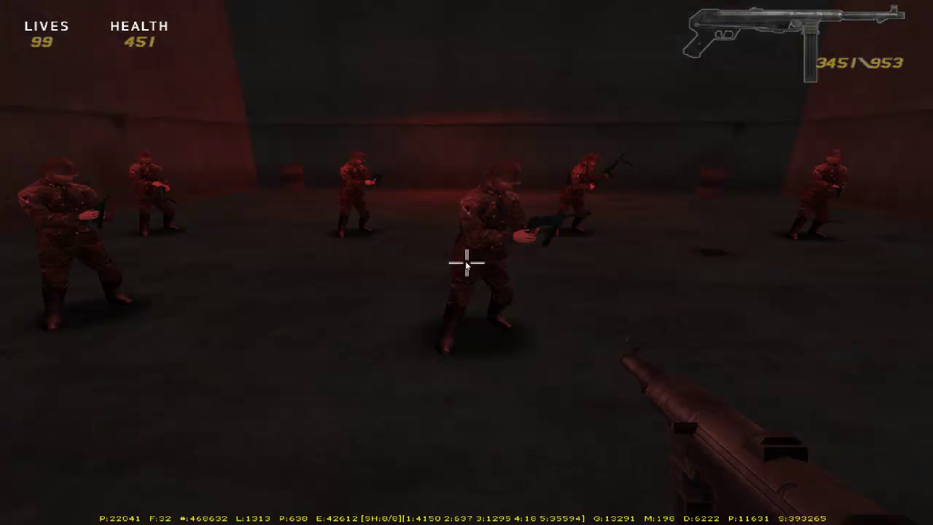
# Shoot at the group of soldiers in the red-lit second enemy room while turning from the back wall toward the open door
pyautogui.click(467, 266)
pyautogui.click(468, 266)
pyautogui.click(467, 267)
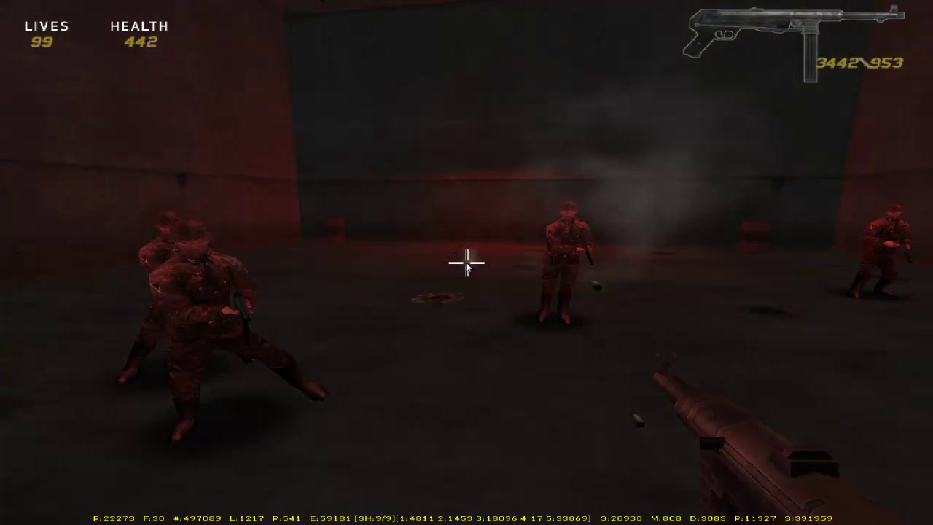
pyautogui.click(467, 267)
pyautogui.click(466, 267)
pyautogui.click(467, 267)
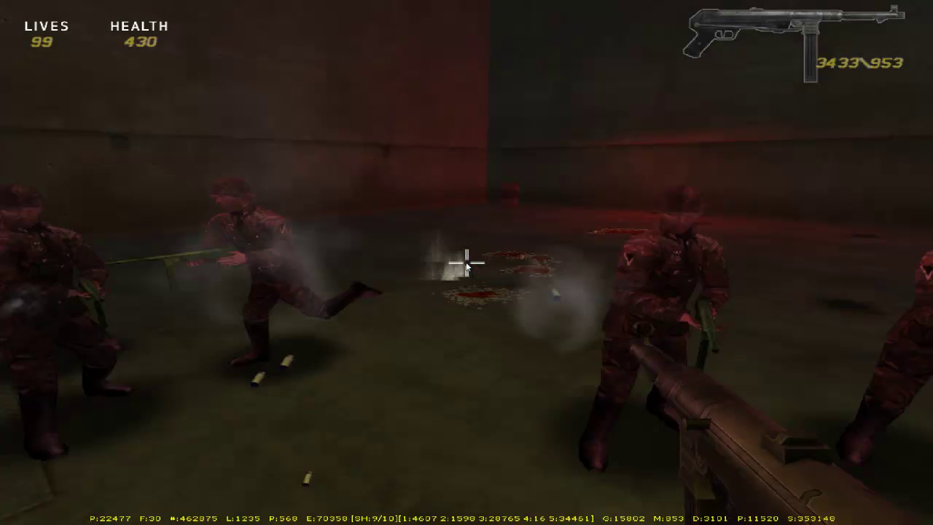
pyautogui.click(464, 267)
pyautogui.click(467, 266)
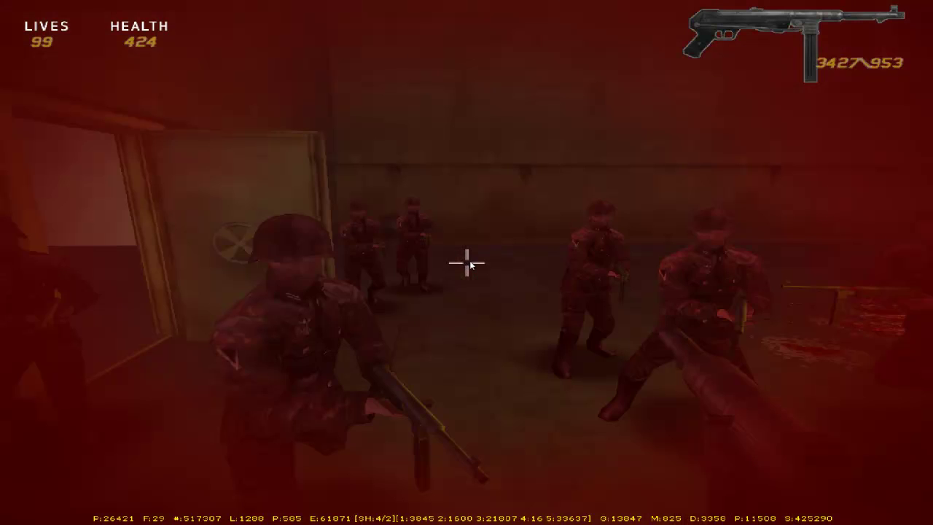
# Run past the soldiers to the barrel side of the second enemy room and fire at them from there
pyautogui.press('w')
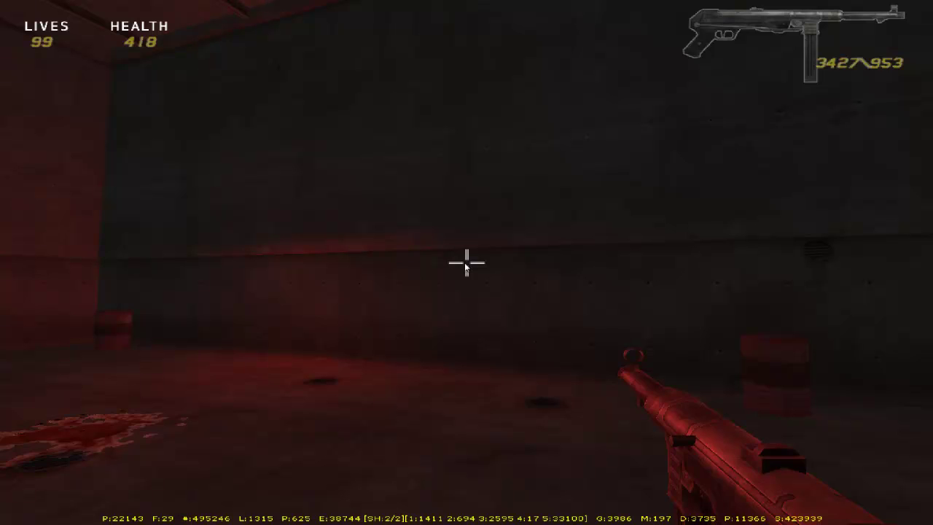
pyautogui.press('w')
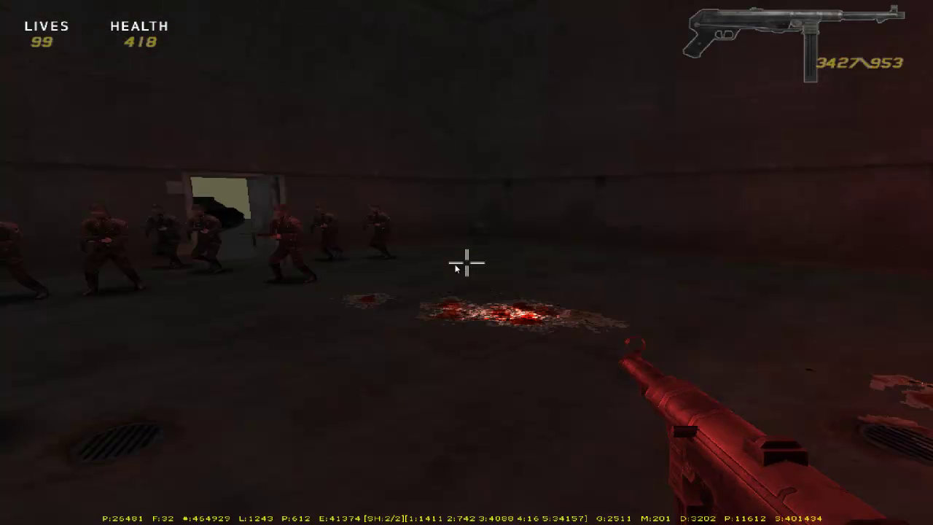
pyautogui.click(466, 267)
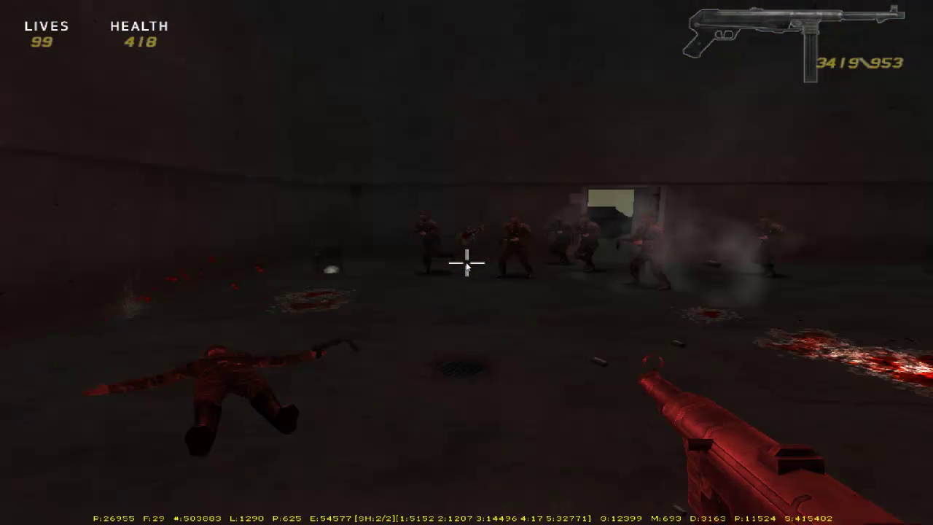
pyautogui.click(467, 267)
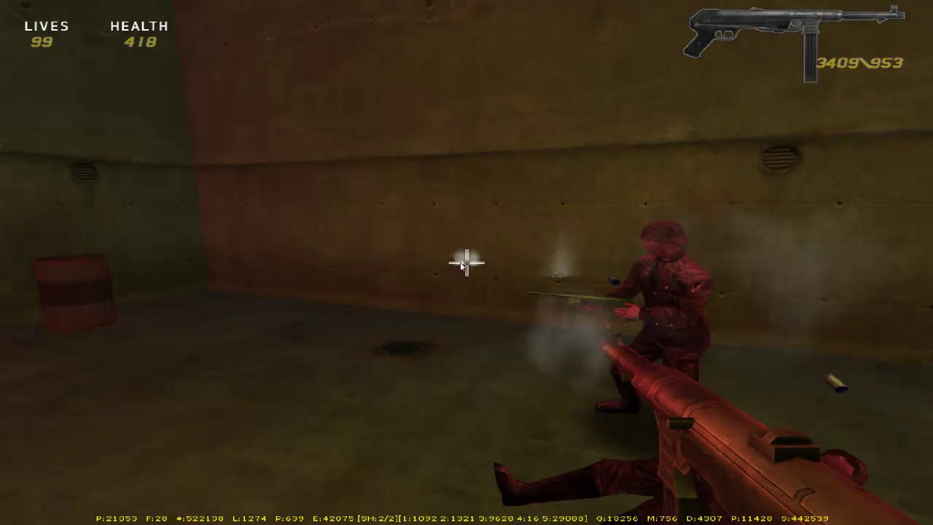
pyautogui.moveTo(462, 267); pyautogui.dragTo(468, 267)
pyautogui.press('w')
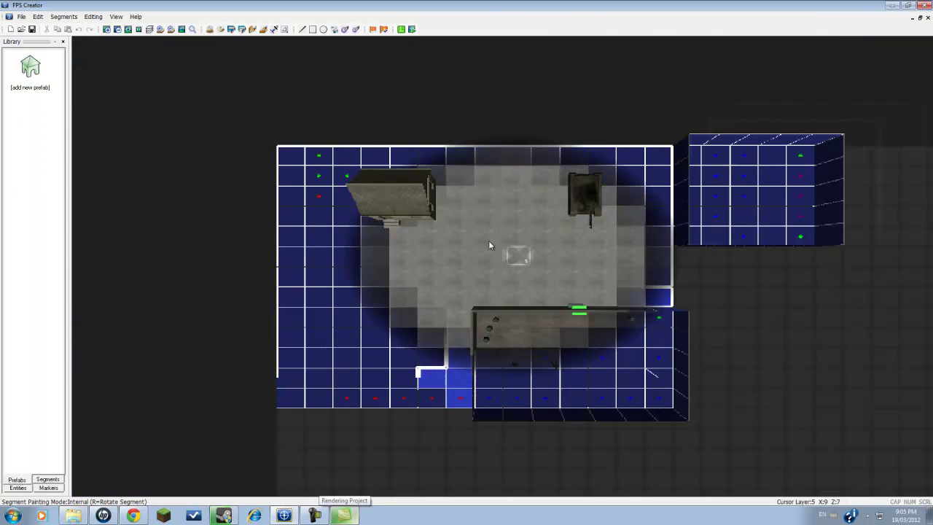
# Return to the level editor and examine the overall map layout, including the outdoor scenery corner and the enemy room with soldiers and barrels
pyautogui.press('-')
pyautogui.press('Up')
pyautogui.press('Left')
pyautogui.press('Up')
pyautogui.press('+')
pyautogui.press('+')
pyautogui.press('+')
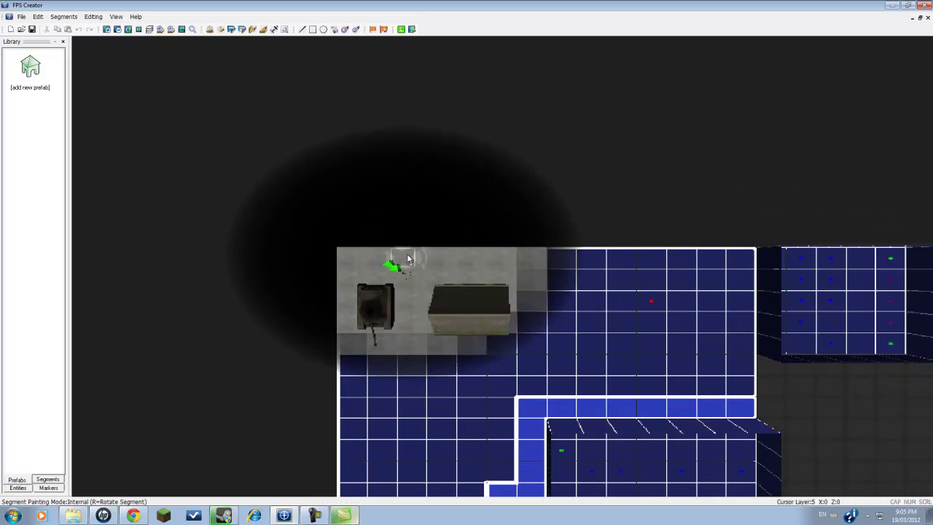
pyautogui.press('Down')
pyautogui.press('-')
pyautogui.press('-')
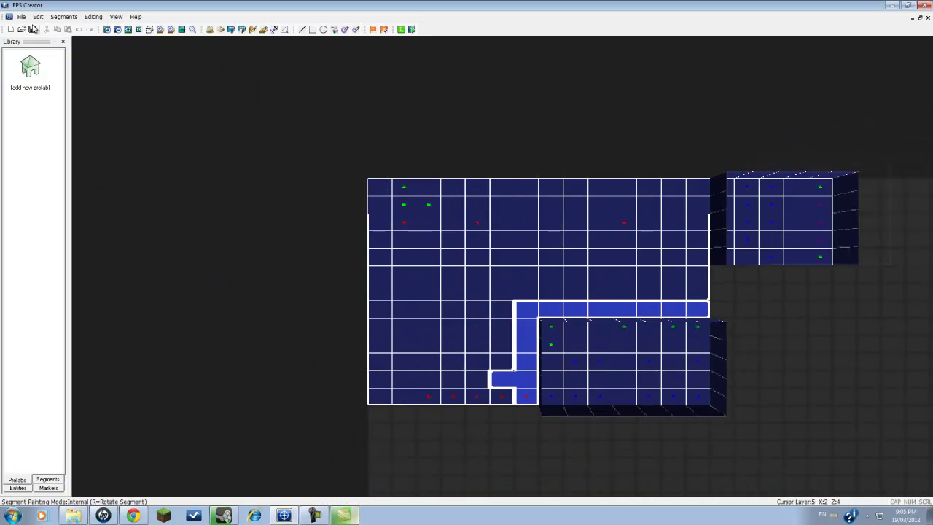
pyautogui.press('Right')
pyautogui.press('-')
pyautogui.press('-')
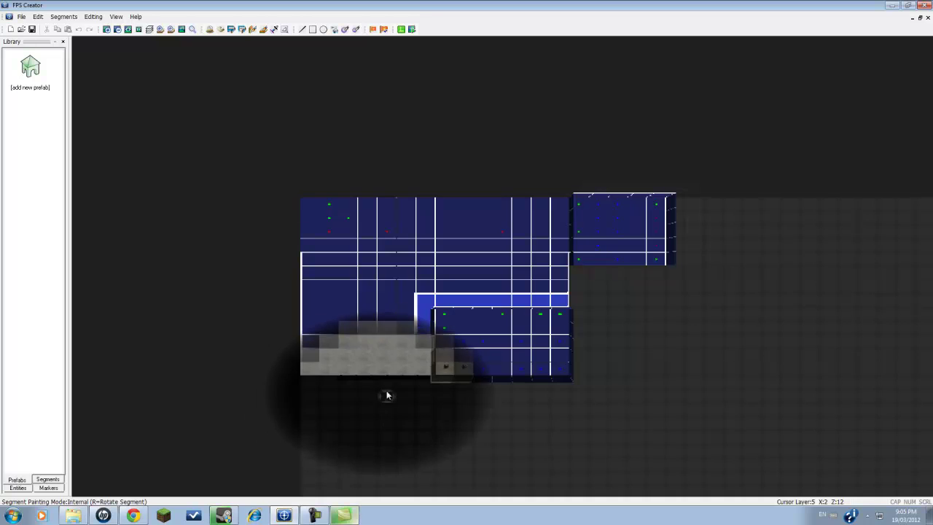
pyautogui.scroll(5, 395, 388)
pyautogui.scroll(3, 432, 353)
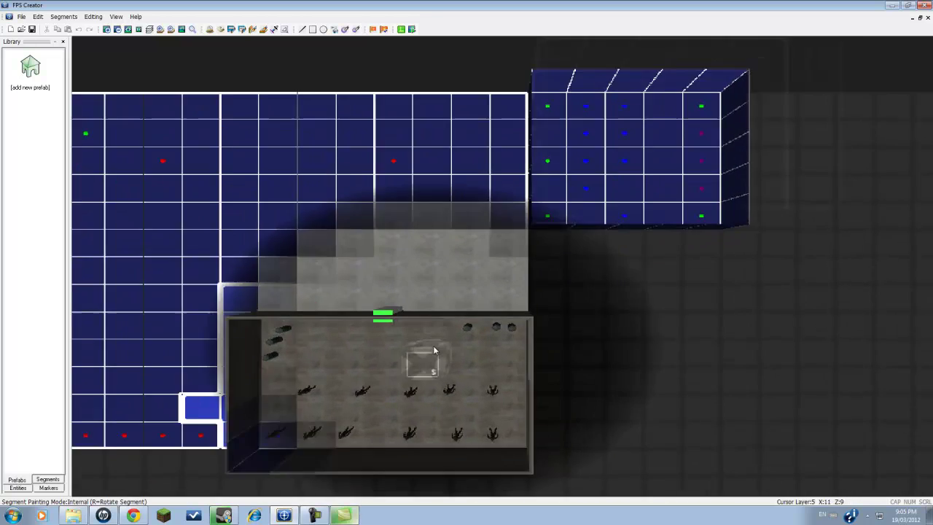
pyautogui.scroll(-10, 433, 338)
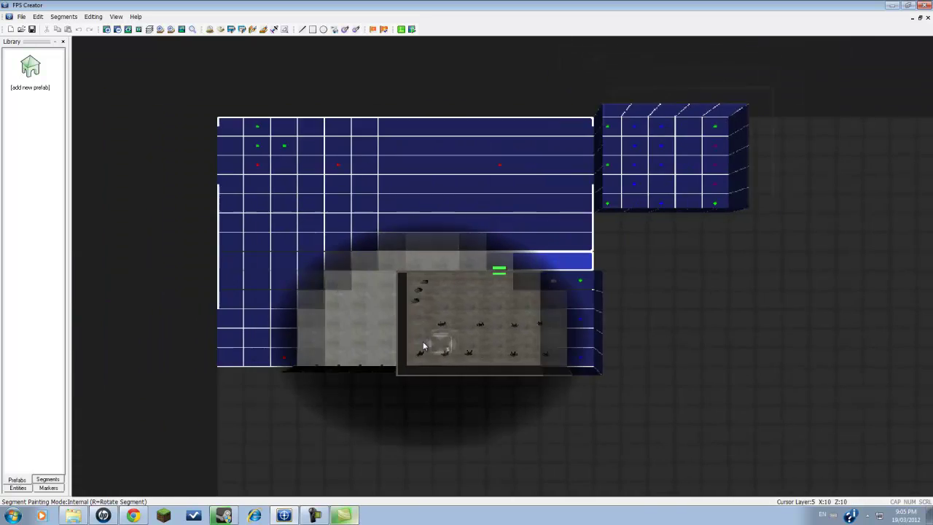
pyautogui.click(315, 516)
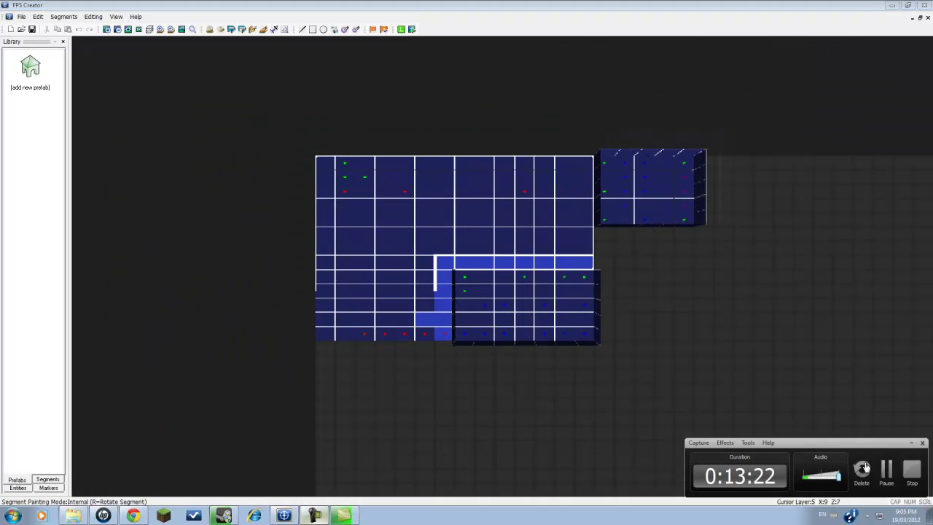